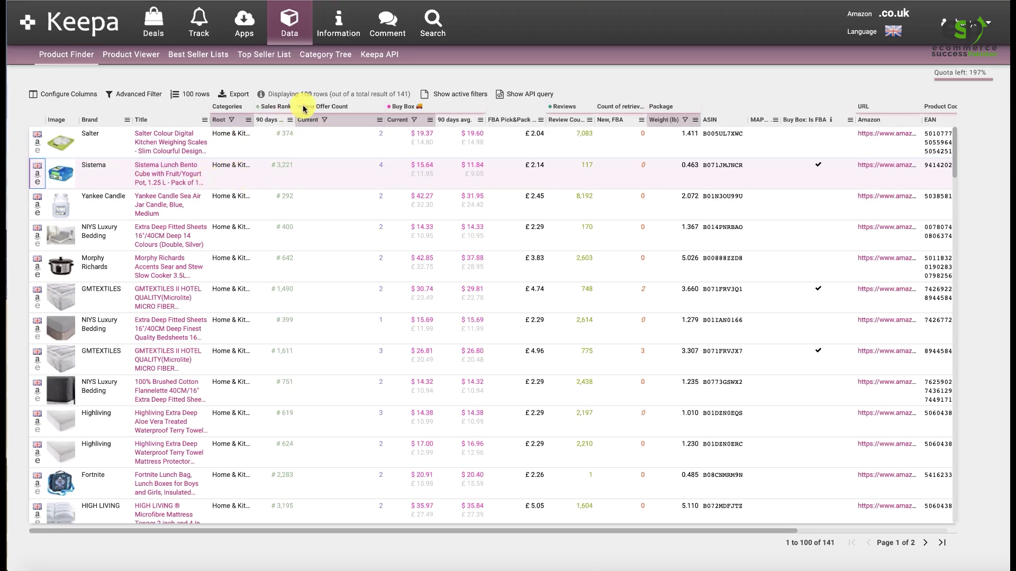
# Step: Open the advanced filter form behind the product results and go to the Sales Rank & Price Types criteria
pyautogui.moveTo(405, 94); pyautogui.dragTo(400, 94)
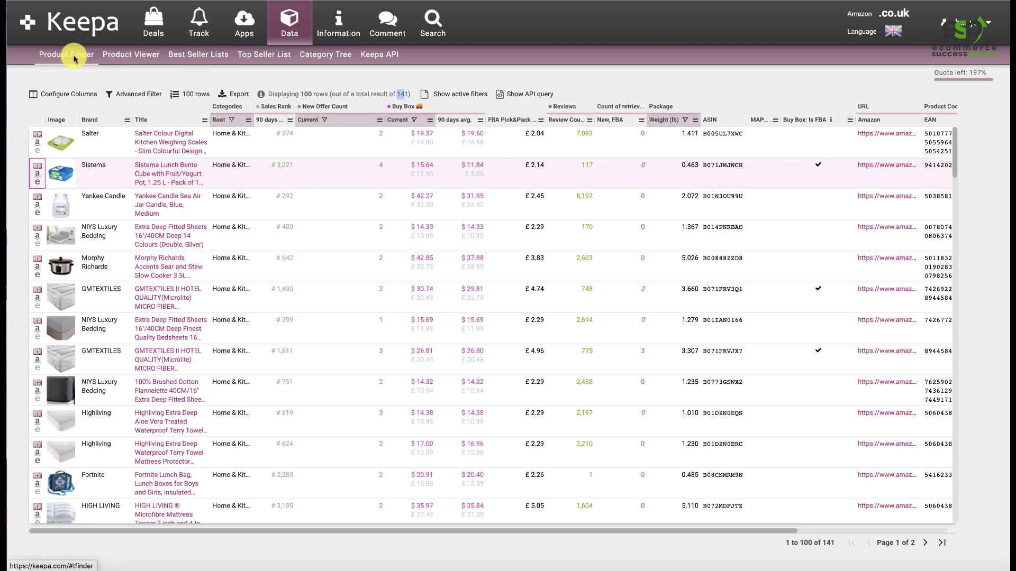
pyautogui.click(137, 97)
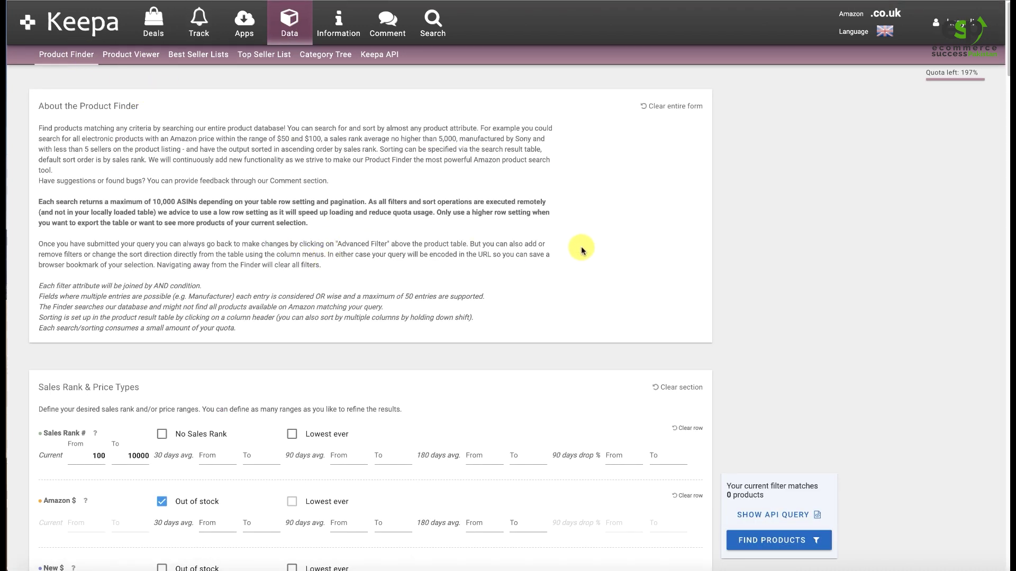
pyautogui.scroll(-3, 398, 233)
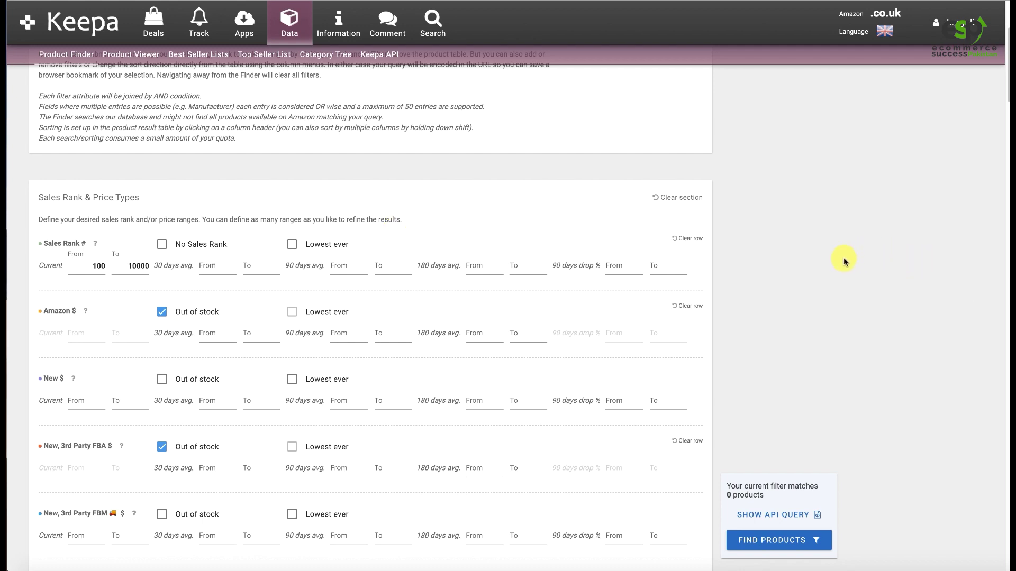
pyautogui.scroll(-5, 844, 260)
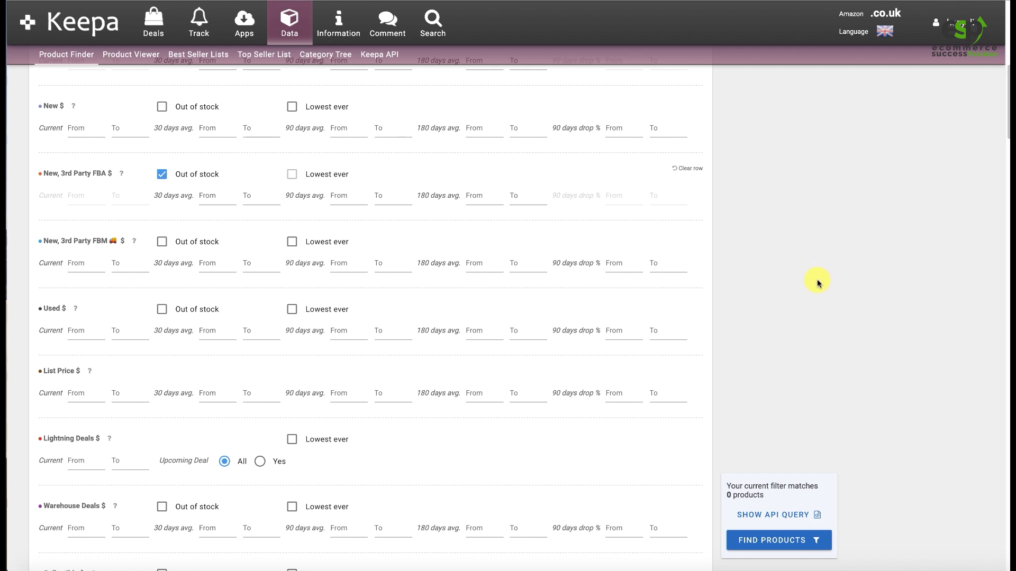
pyautogui.scroll(2, 819, 270)
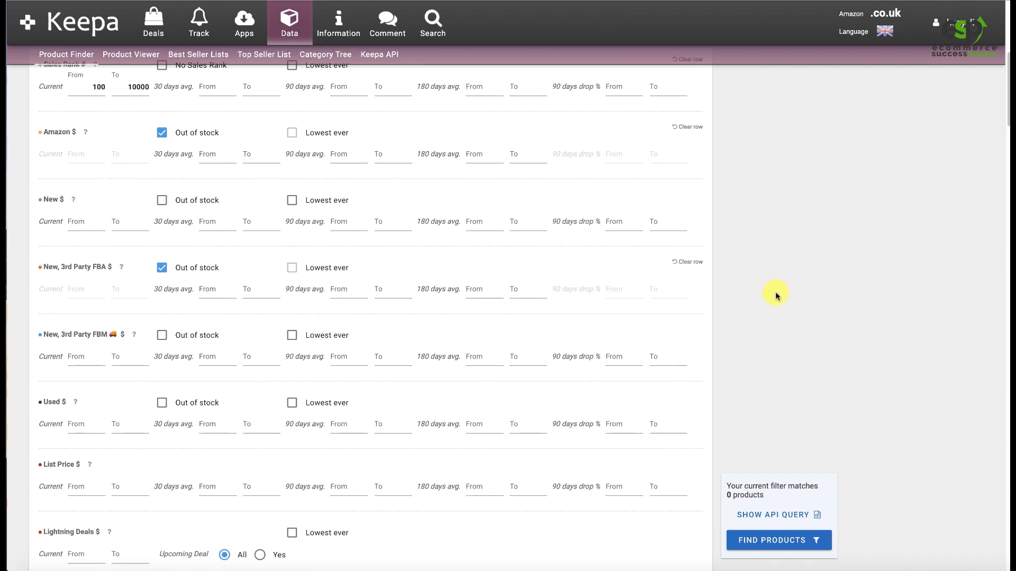
pyautogui.scroll(3, 781, 280)
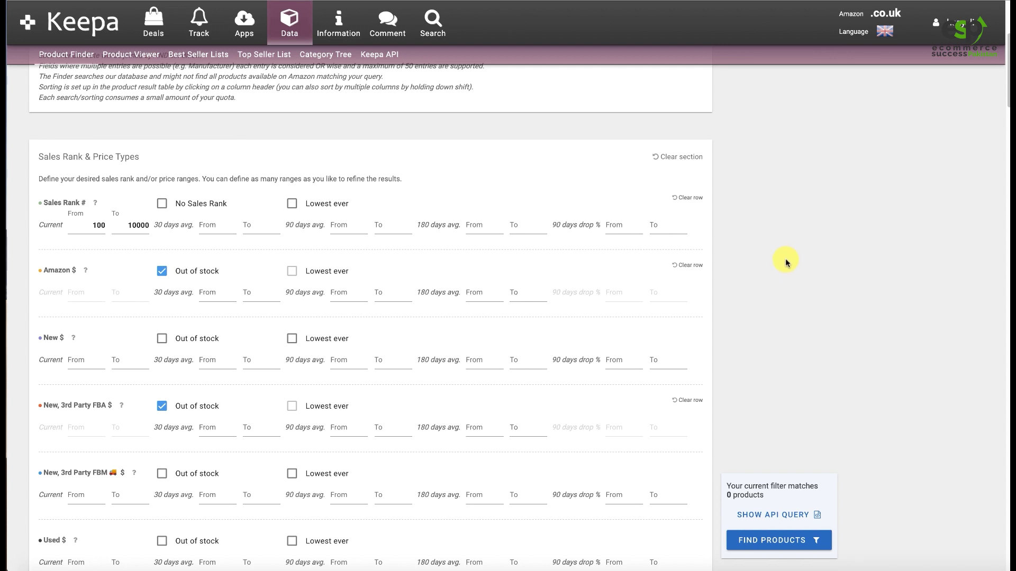
# Step: Toggle the Out of stock option of the Amazon price filter off and back on
pyautogui.click(163, 273)
pyautogui.click(161, 273)
pyautogui.click(163, 272)
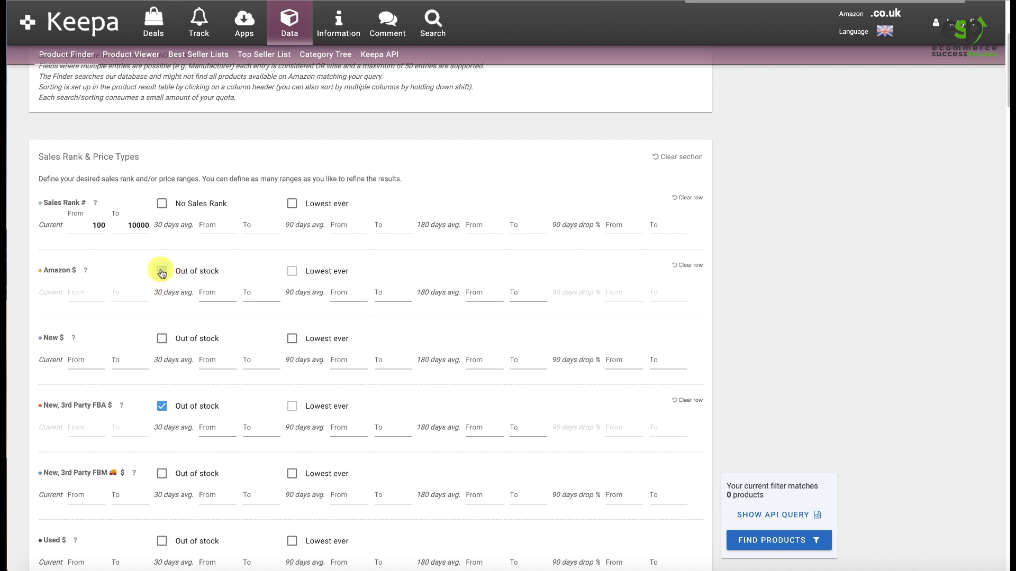
pyautogui.click(162, 272)
# Step: Review the out-of-stock option for New, 3rd Party FBA and the current Buy Box price range
pyautogui.scroll(-3, 192, 325)
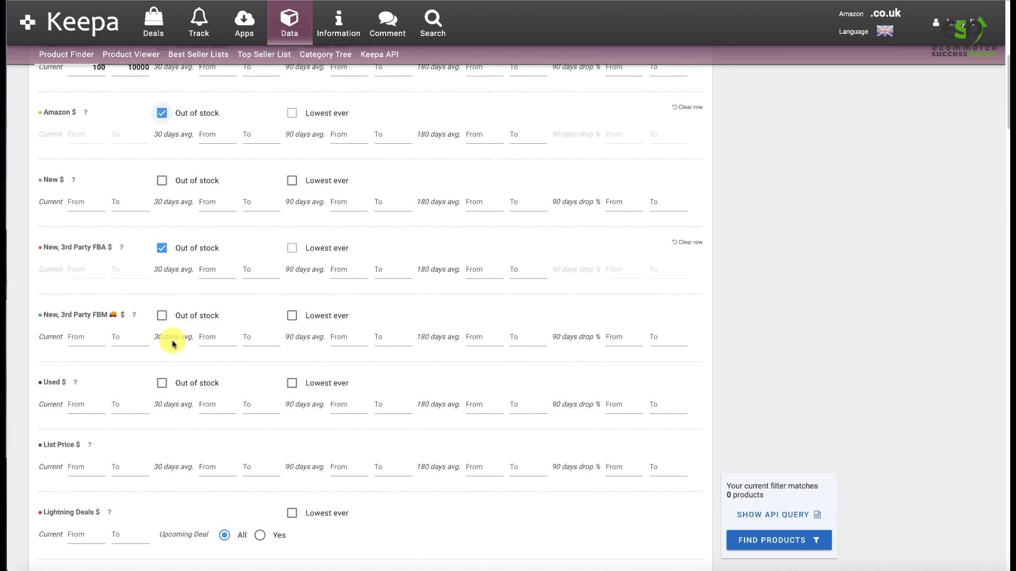
pyautogui.click(163, 248)
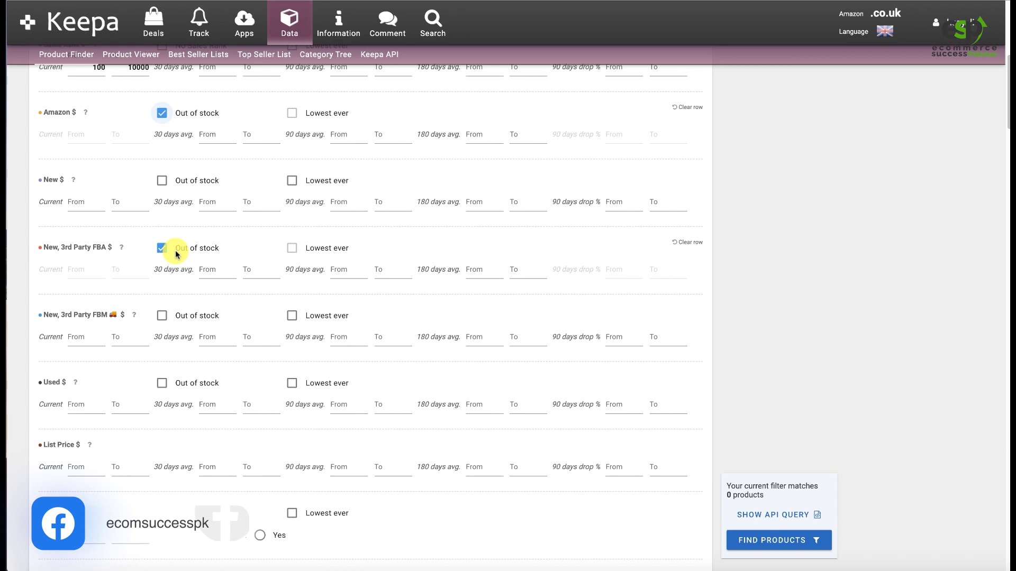
pyautogui.scroll(-1, 207, 367)
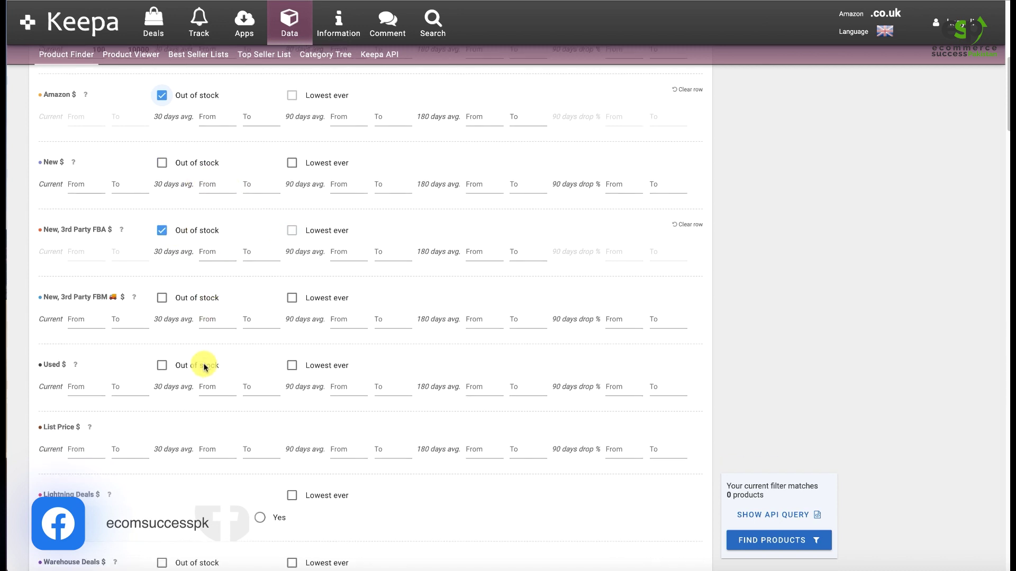
pyautogui.scroll(-4, 206, 367)
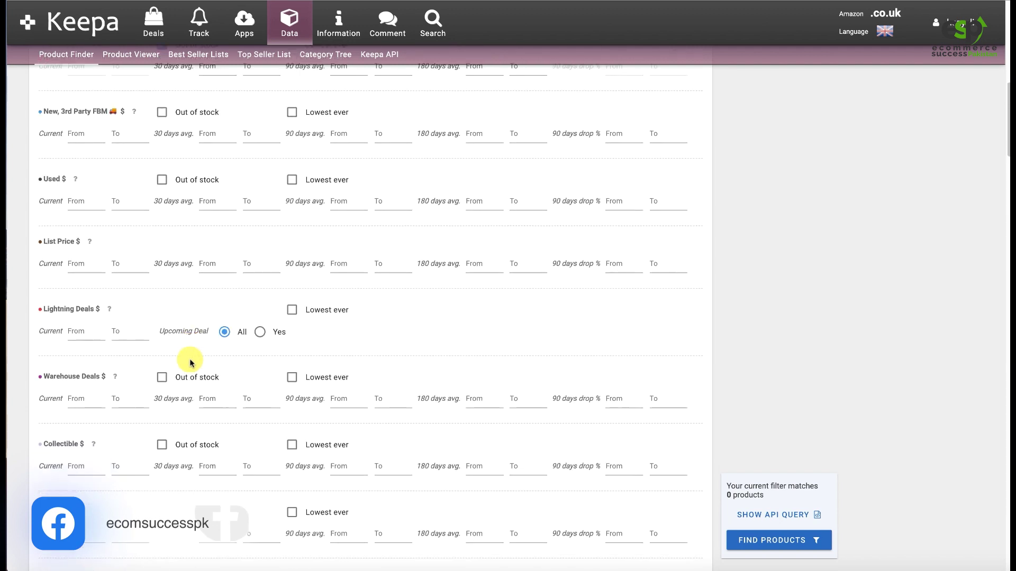
pyautogui.scroll(-4, 190, 363)
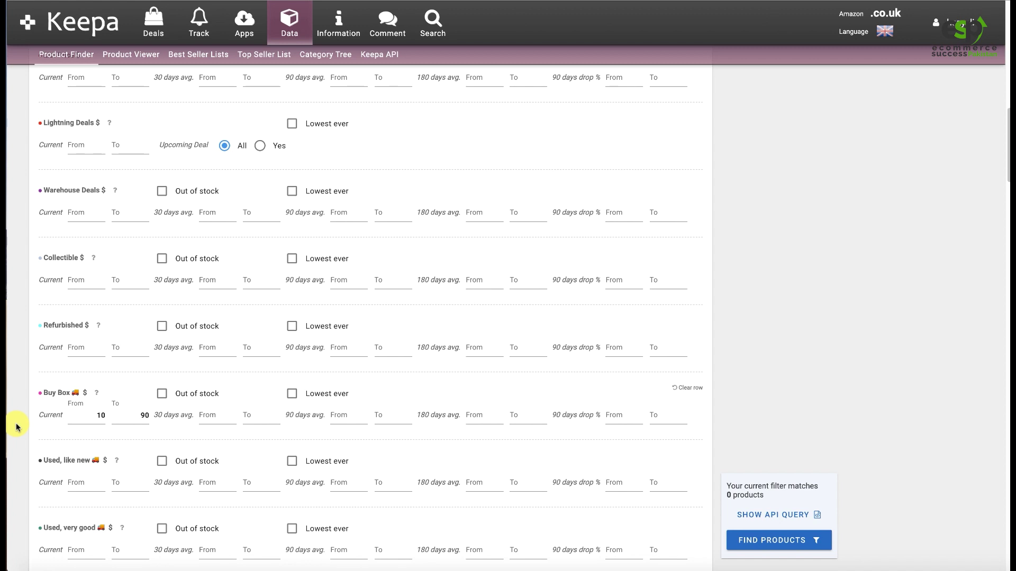
pyautogui.click(137, 420)
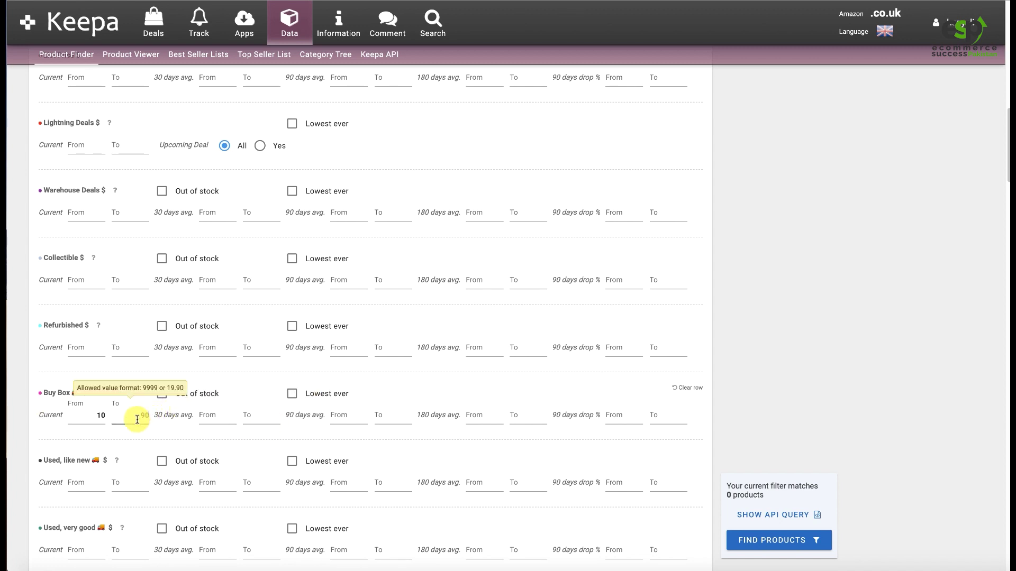
pyautogui.moveTo(137, 419); pyautogui.dragTo(191, 424)
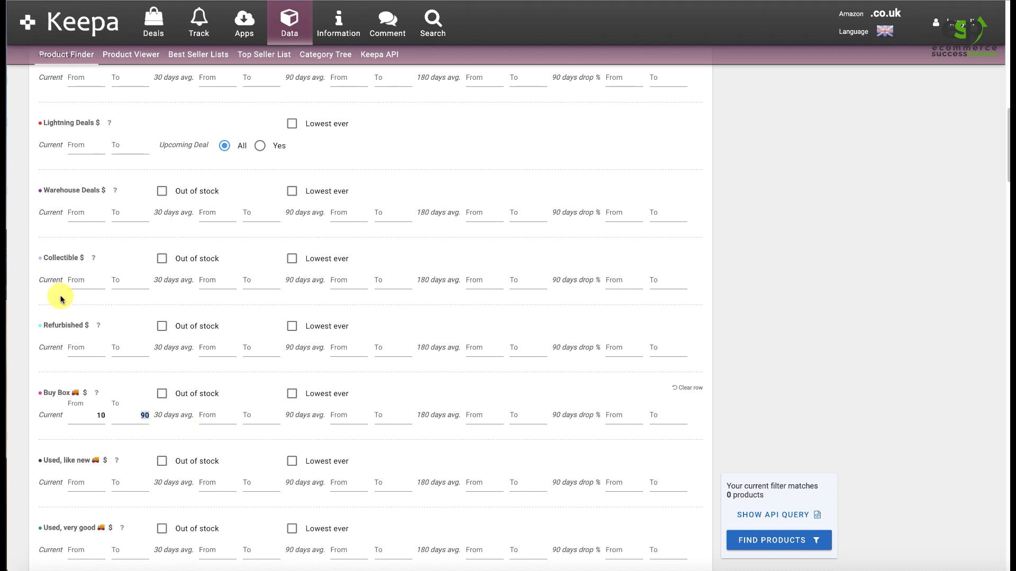
# Step: Look through the available root categories in the Title, Brand and more section
pyautogui.scroll(-3, 34, 301)
pyautogui.scroll(-7, 35, 305)
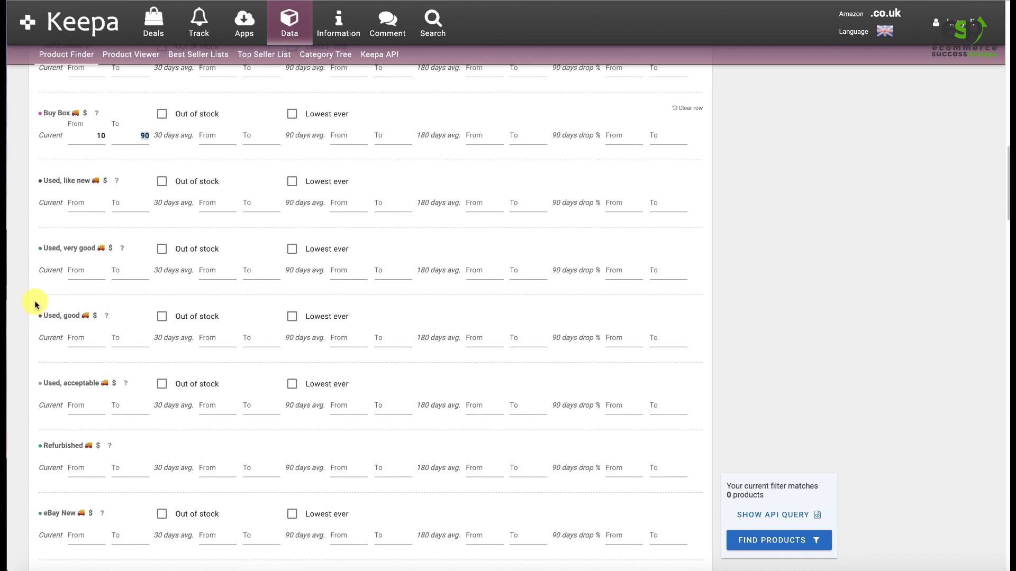
pyautogui.scroll(-6, 35, 305)
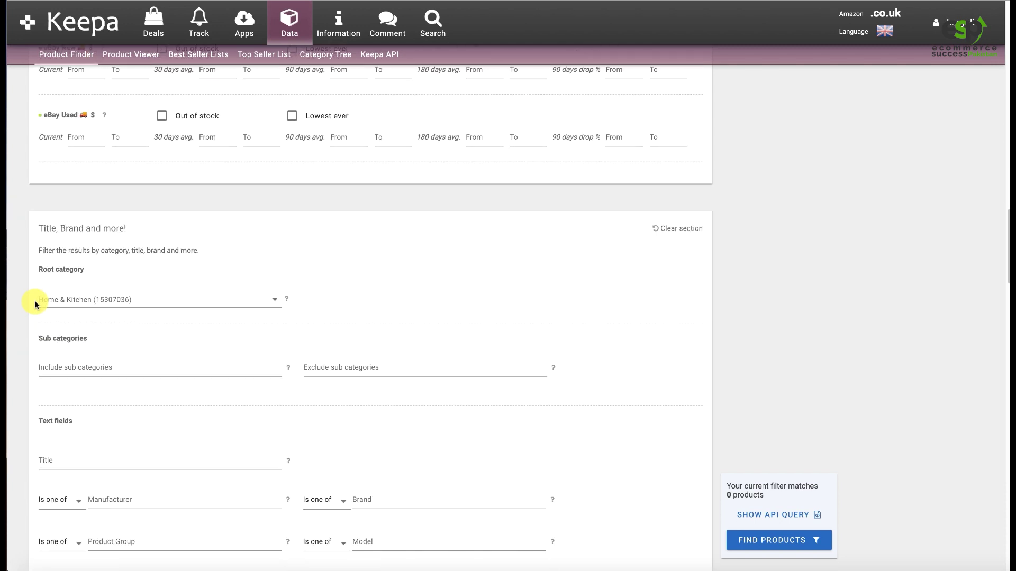
pyautogui.click(55, 287)
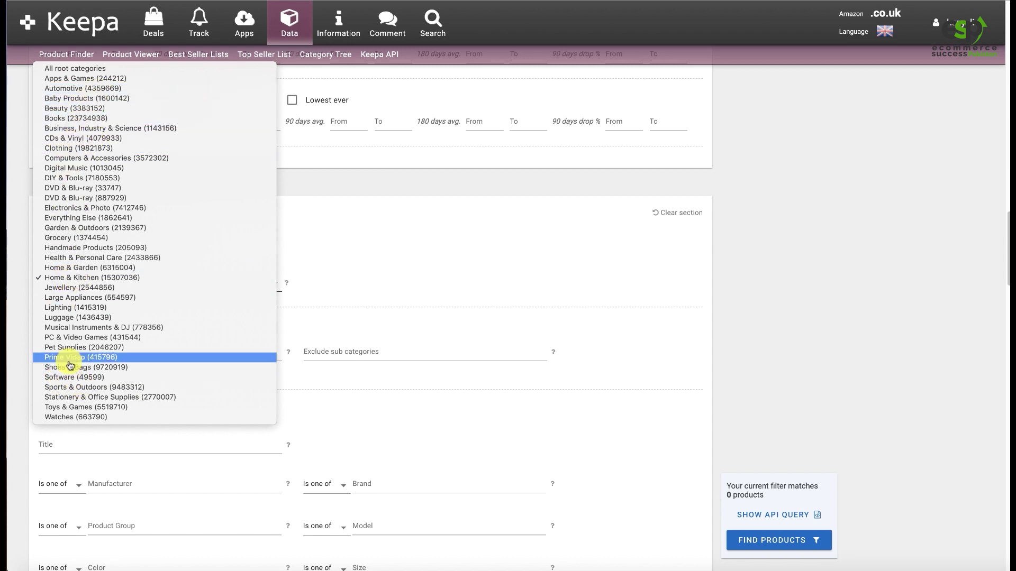
pyautogui.click(22, 358)
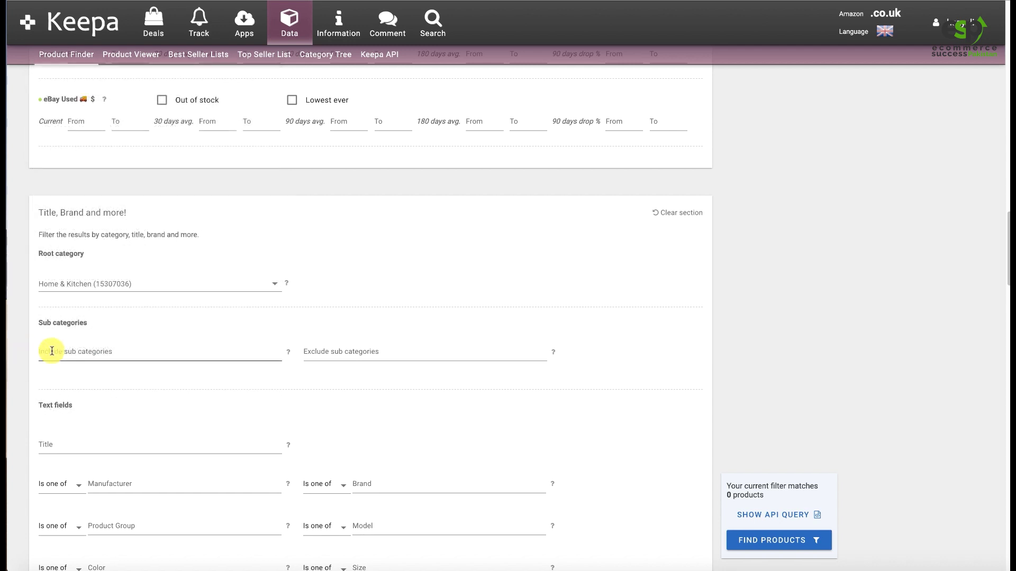
# Step: Restrict the Buy Box Seller filter to 3rd Party
pyautogui.scroll(-2, 186, 307)
pyautogui.scroll(-7, 201, 280)
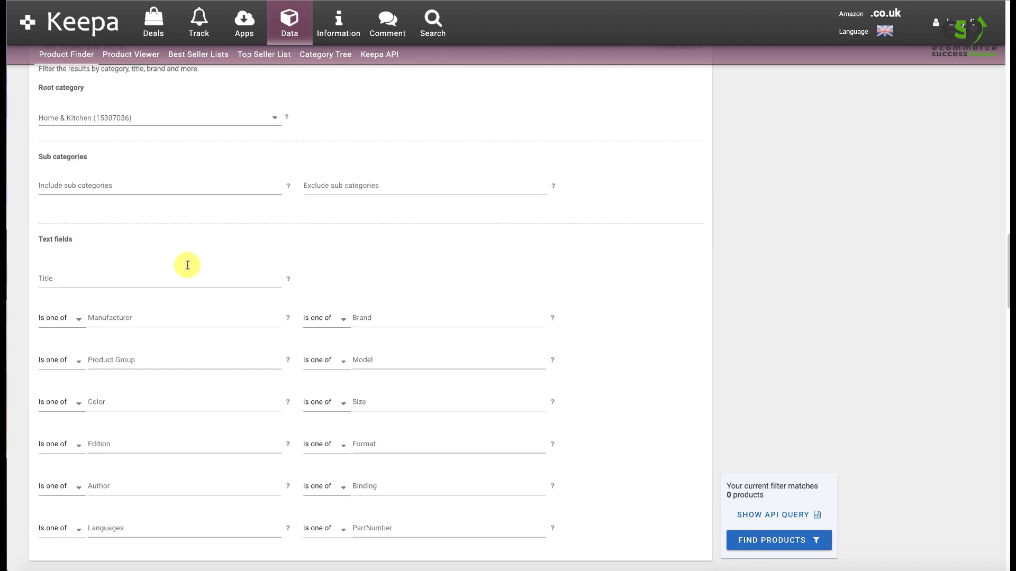
pyautogui.scroll(-1, 187, 267)
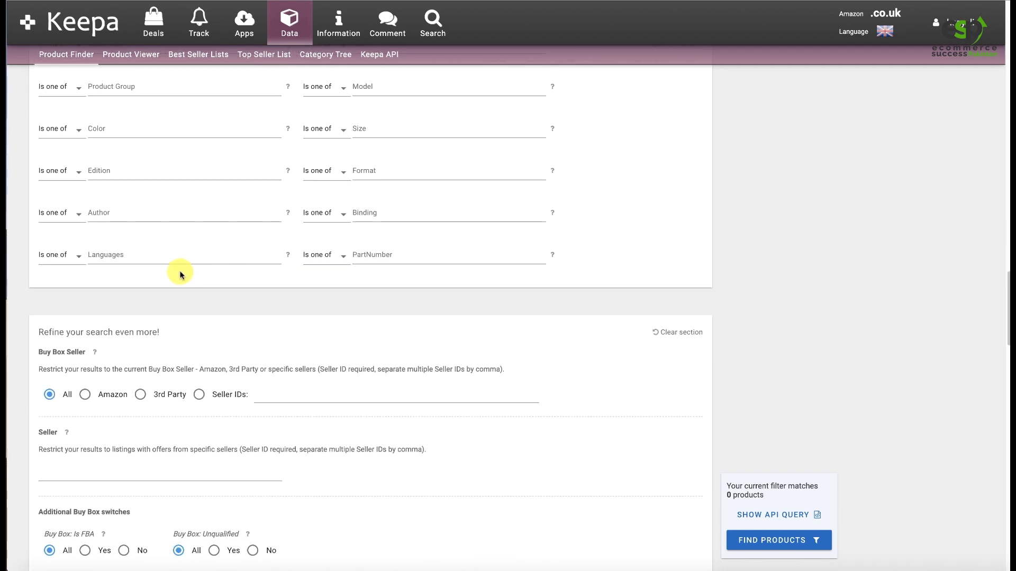
pyautogui.click(141, 397)
pyautogui.scroll(-2, 147, 313)
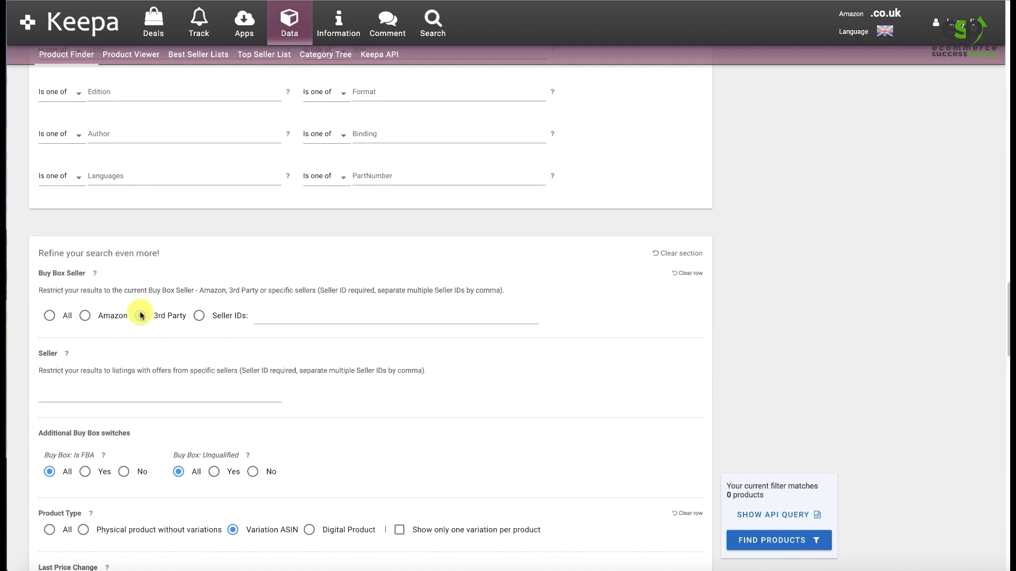
# Step: Review the Buy Box switches, Product Type, minimum review rating and Amazon out of stock percentage filters
pyautogui.scroll(-3, 211, 290)
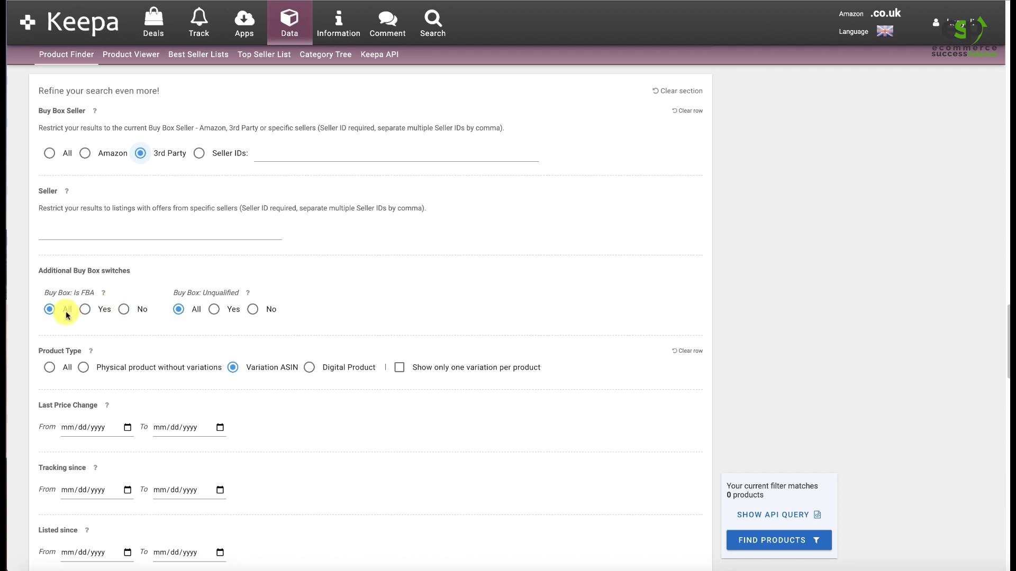
pyautogui.scroll(-1, 173, 289)
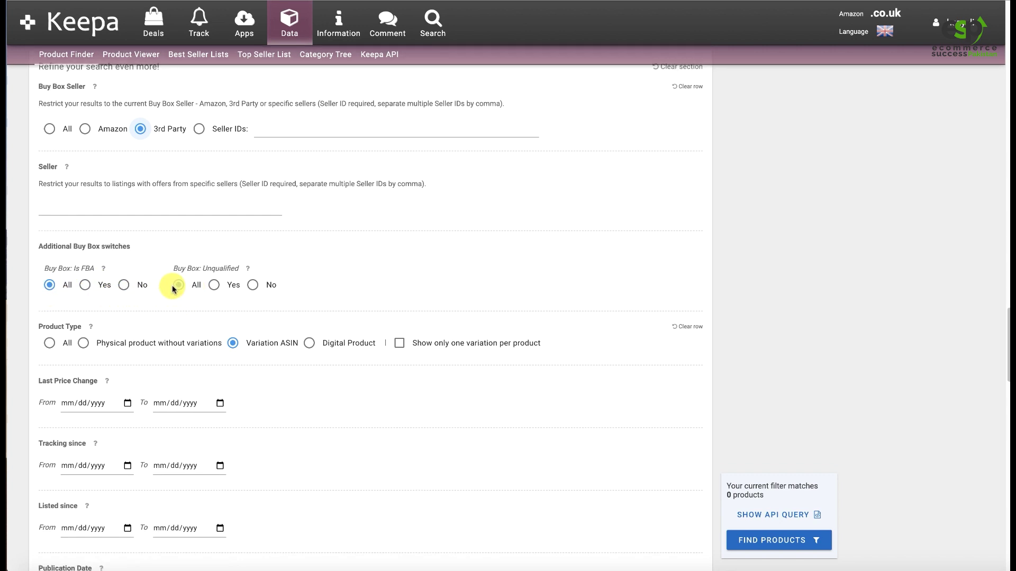
pyautogui.scroll(-1, 173, 289)
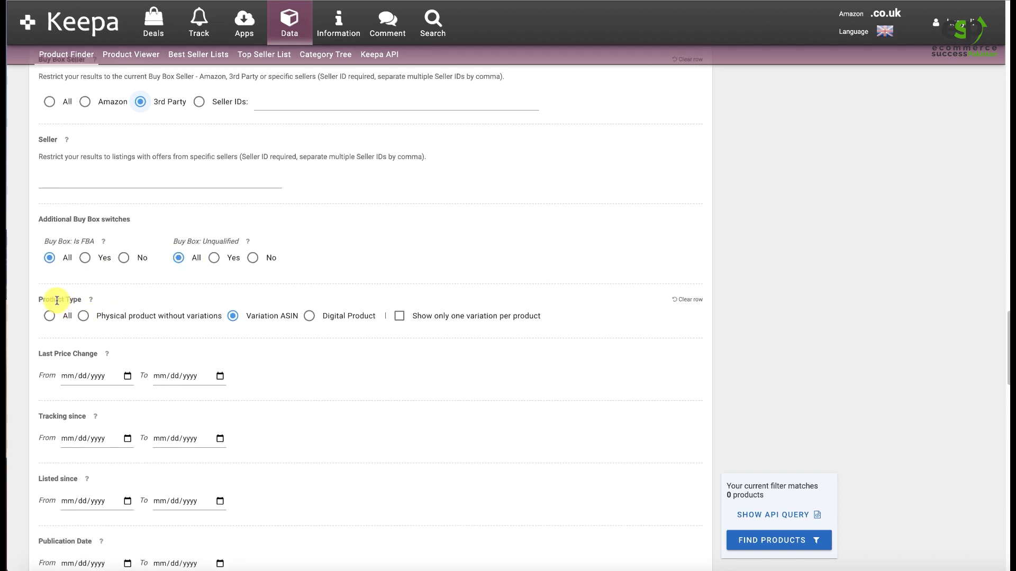
pyautogui.moveTo(57, 301); pyautogui.dragTo(84, 317)
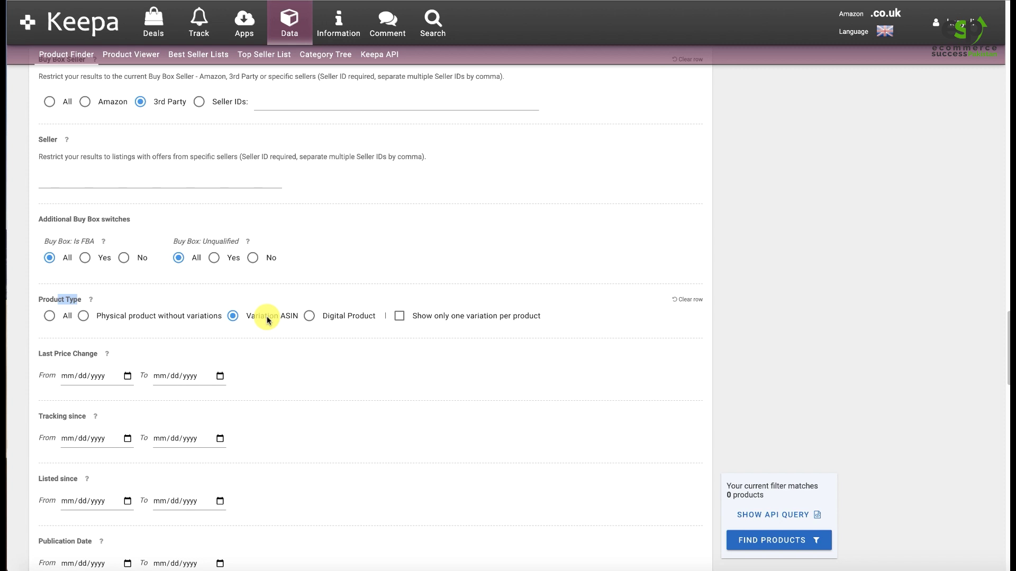
pyautogui.scroll(-2, 135, 349)
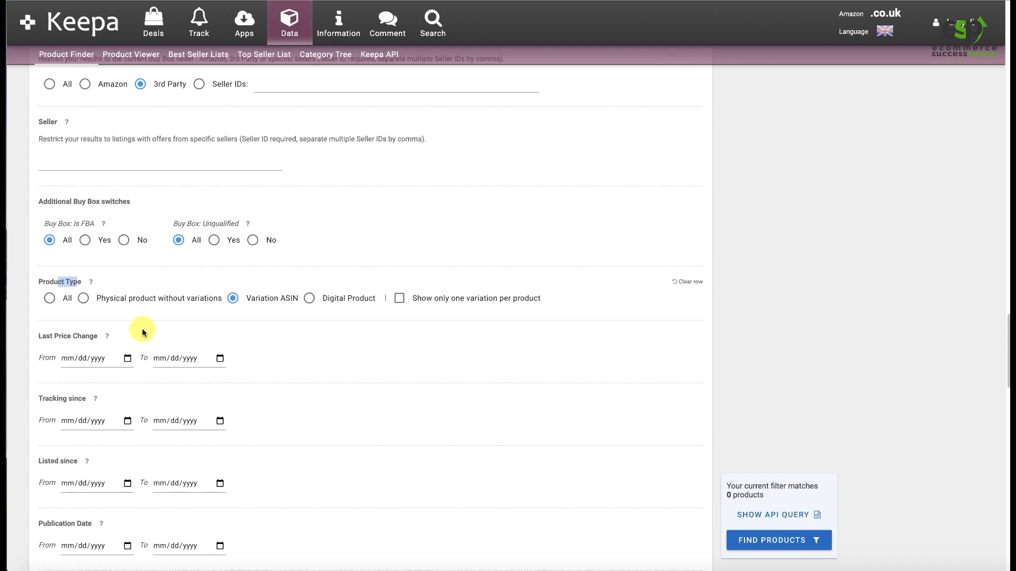
pyautogui.scroll(-7, 146, 316)
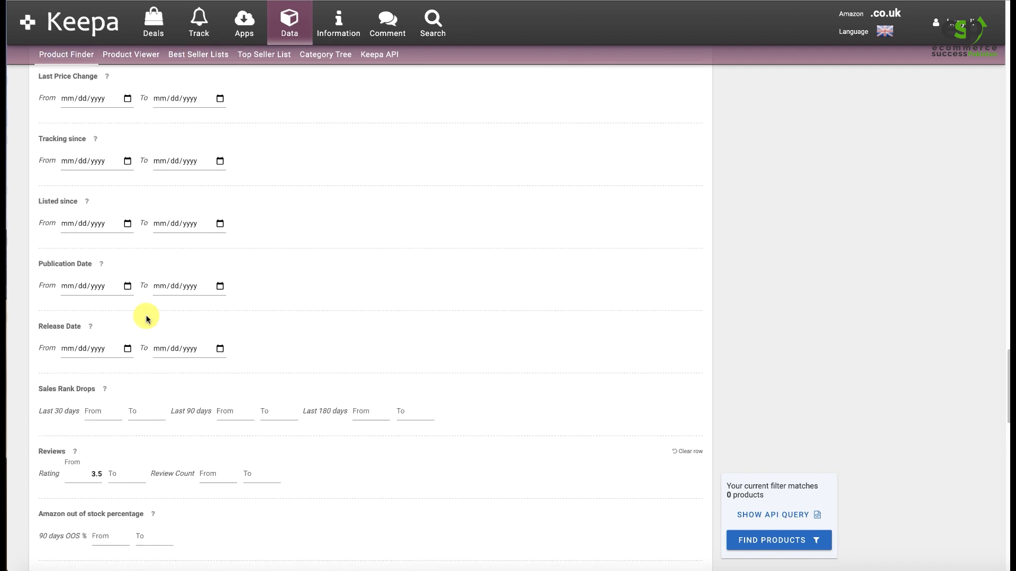
pyautogui.scroll(-3, 144, 317)
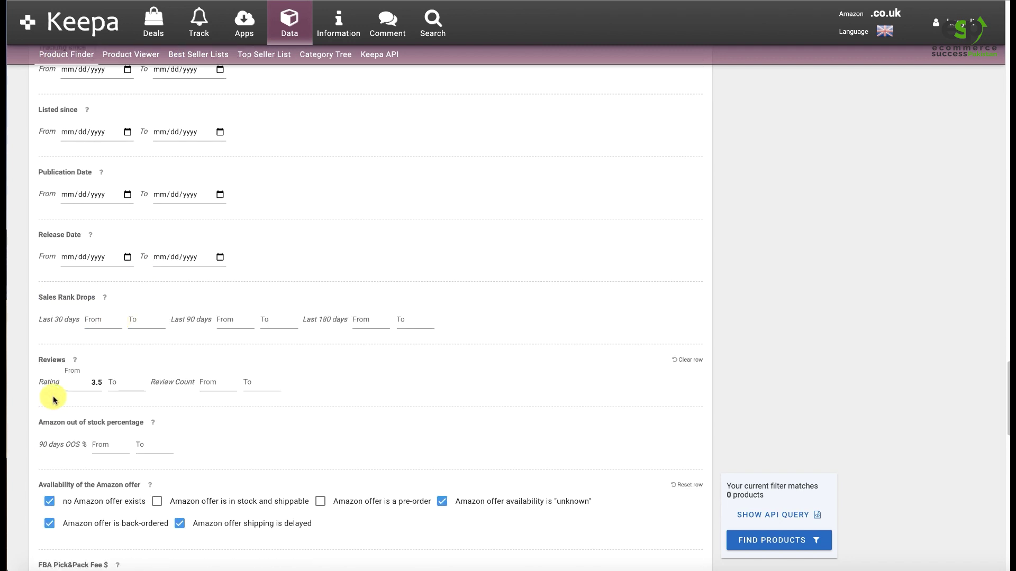
pyautogui.click(74, 382)
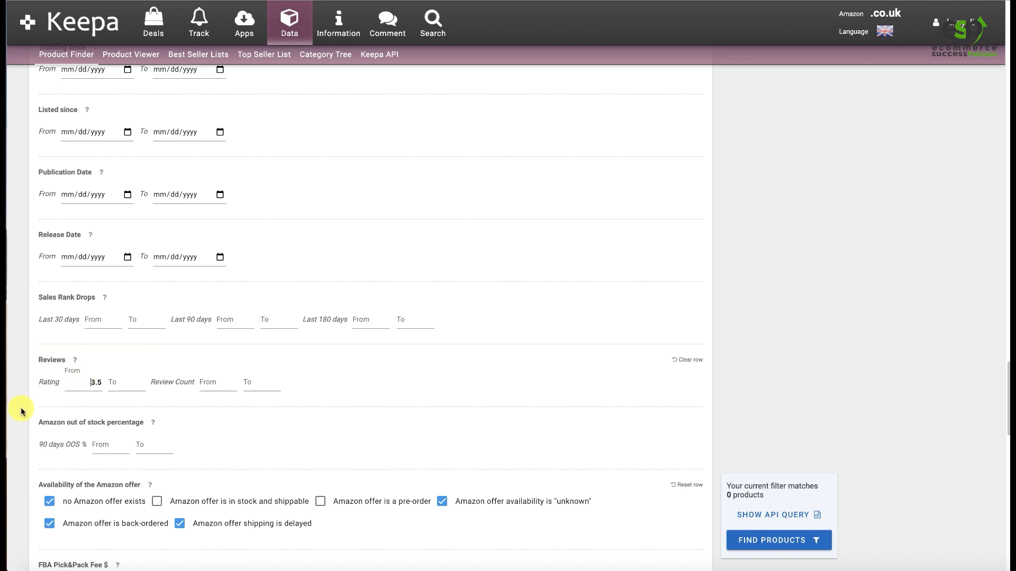
pyautogui.scroll(-1, 29, 383)
pyautogui.click(94, 443)
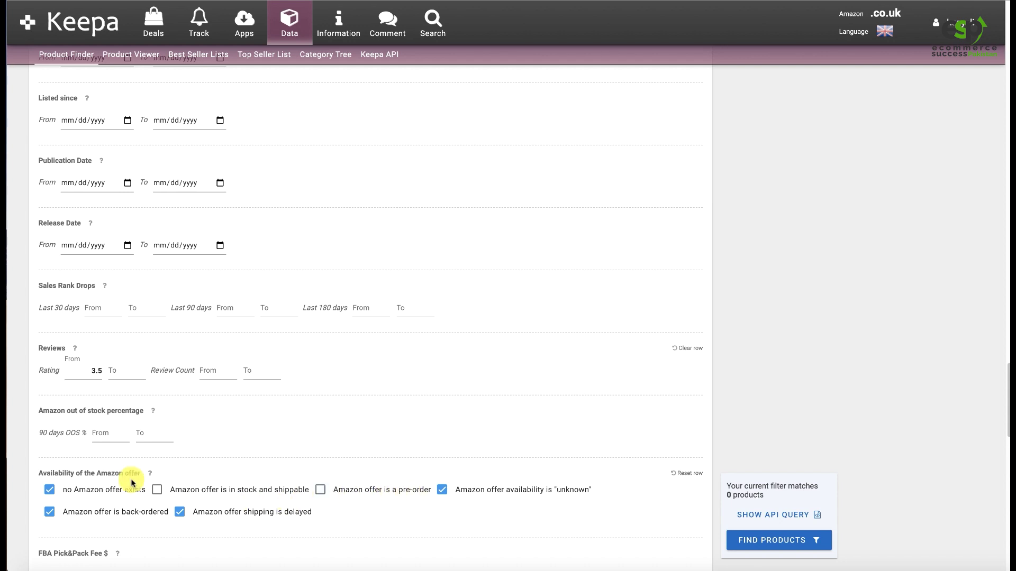
# Step: Review the Amazon offer availability, New Offer Count, and package and item weight filters
pyautogui.scroll(-3, 80, 315)
pyautogui.scroll(-2, 80, 316)
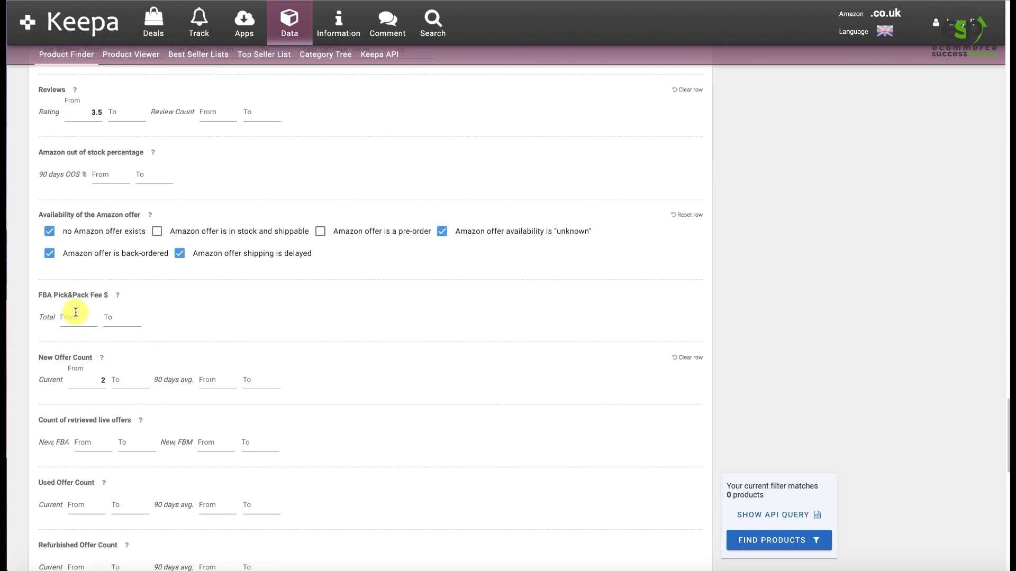
pyautogui.click(74, 372)
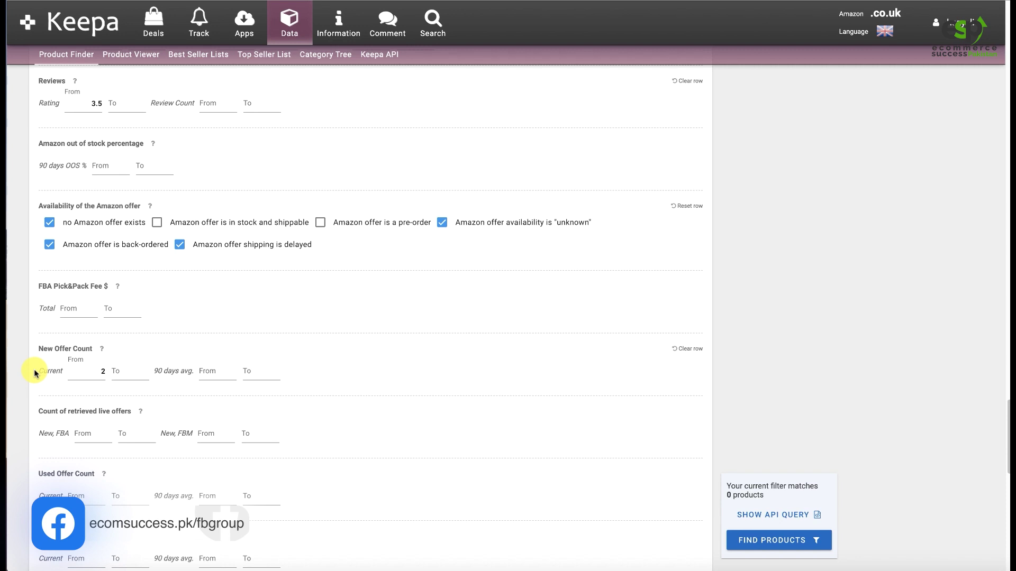
pyautogui.scroll(-3, 27, 373)
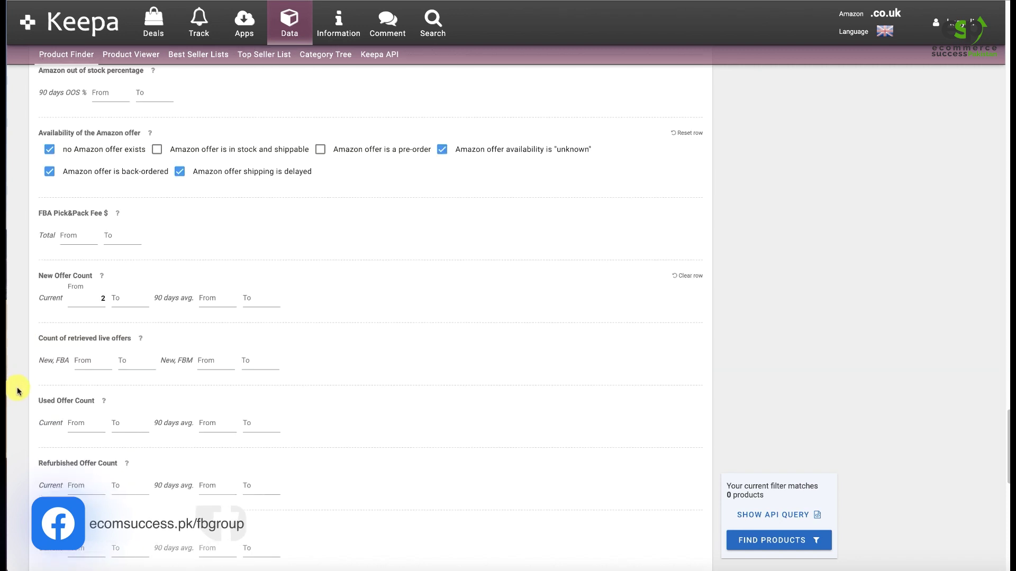
pyautogui.scroll(-4, 21, 390)
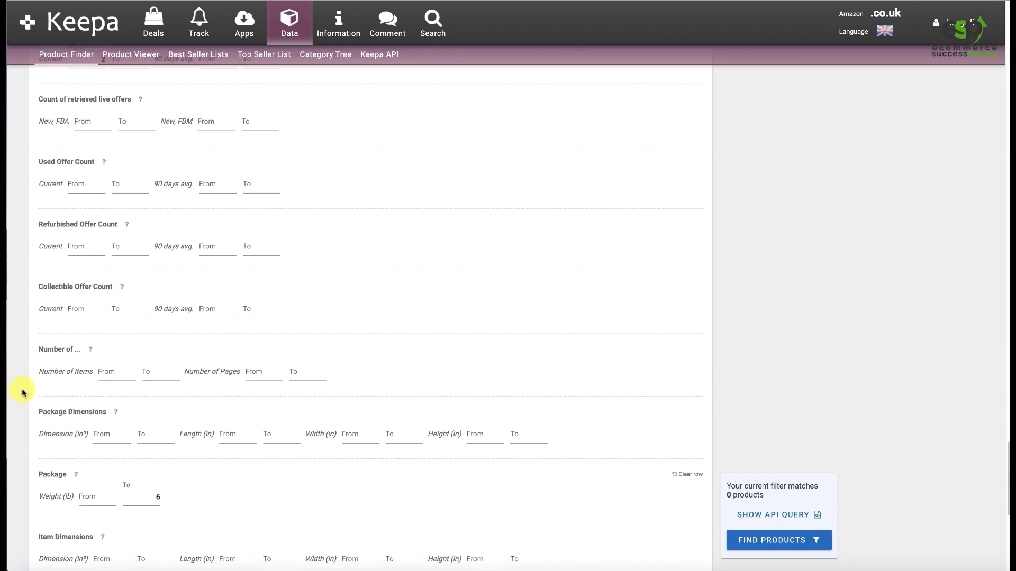
pyautogui.click(86, 484)
pyautogui.scroll(-2, 53, 460)
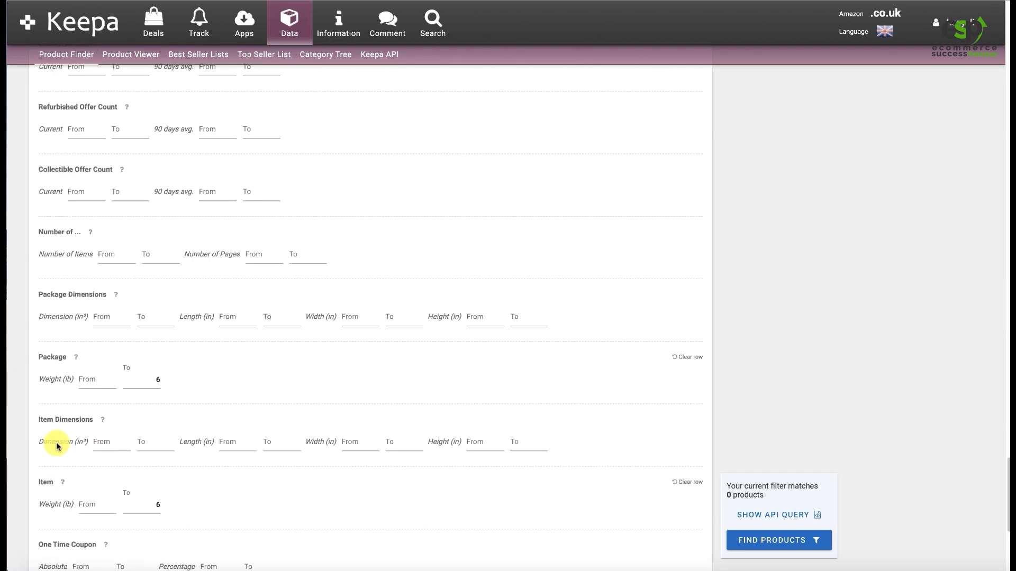
# Step: Check the upper limits of the package weight and item weight filters
pyautogui.click(58, 379)
pyautogui.click(127, 381)
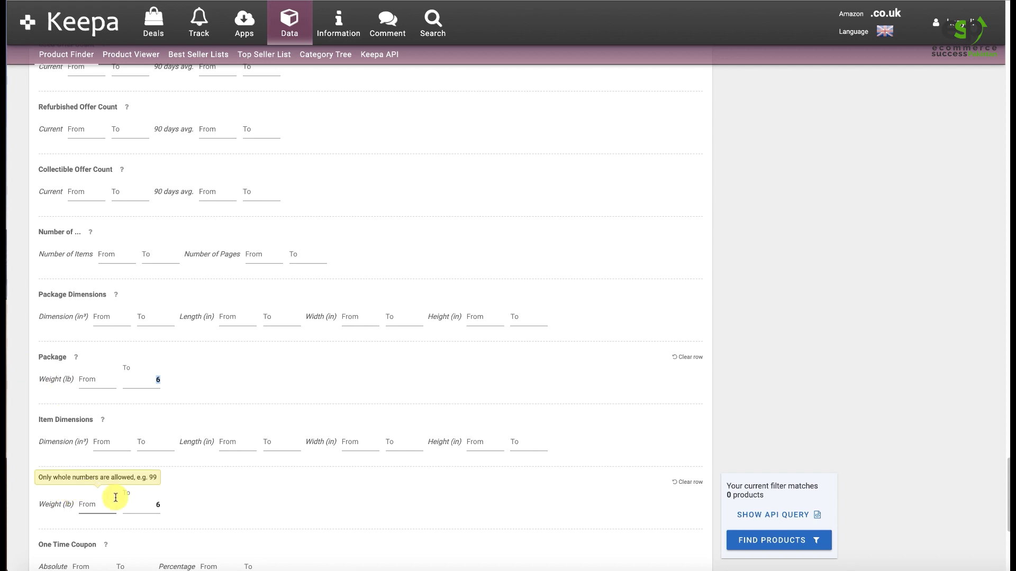
pyautogui.doubleClick(148, 383)
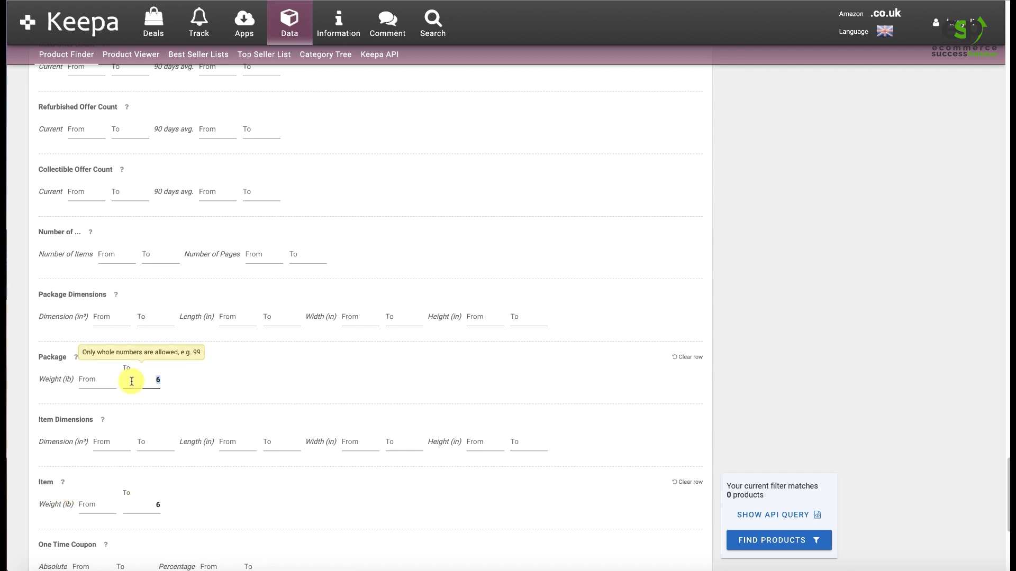
pyautogui.scroll(-4, 175, 402)
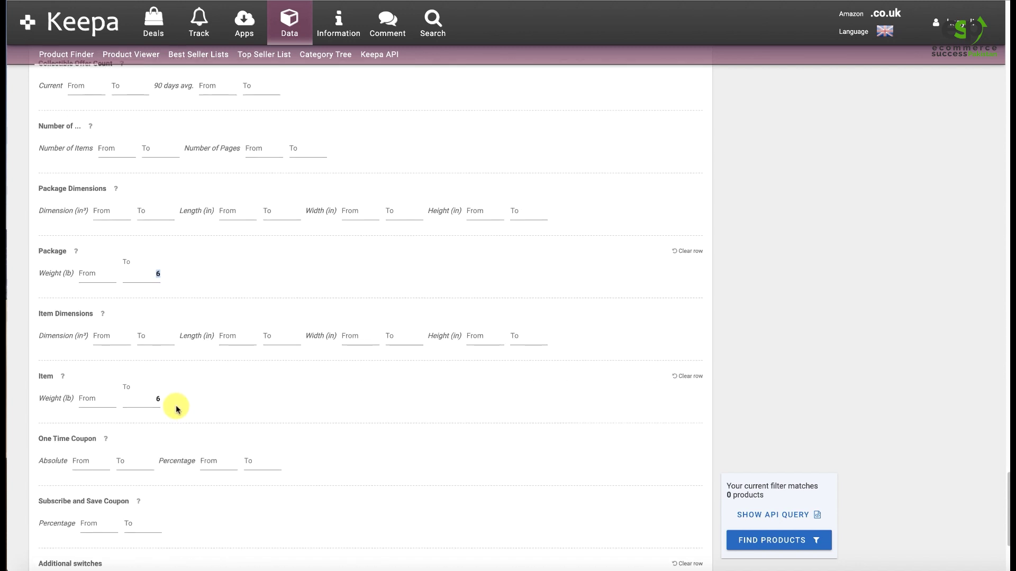
# Step: Review the coupon filters and additional switches, and find the products matching the current filter settings
pyautogui.scroll(-2, 175, 408)
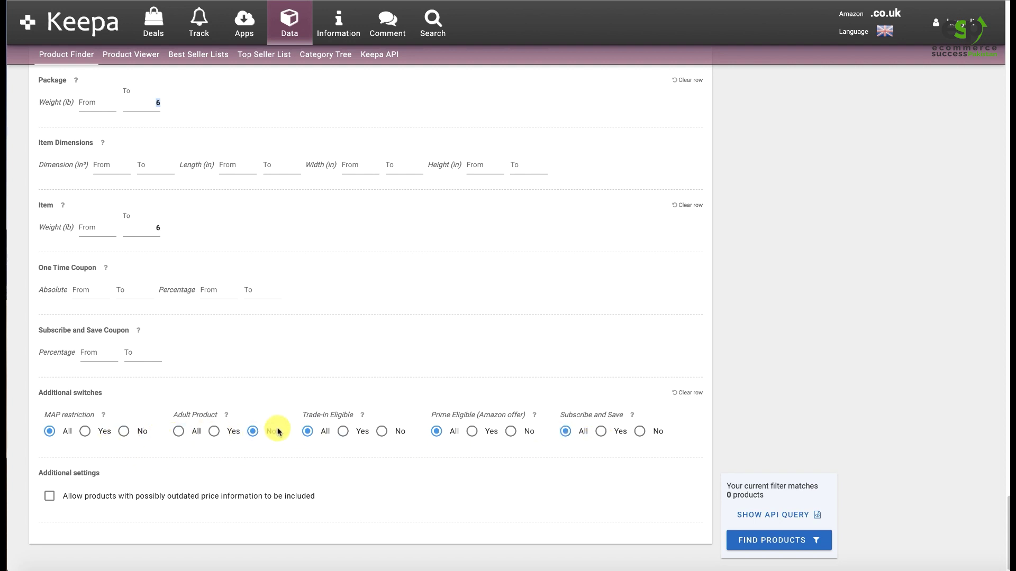
pyautogui.click(733, 540)
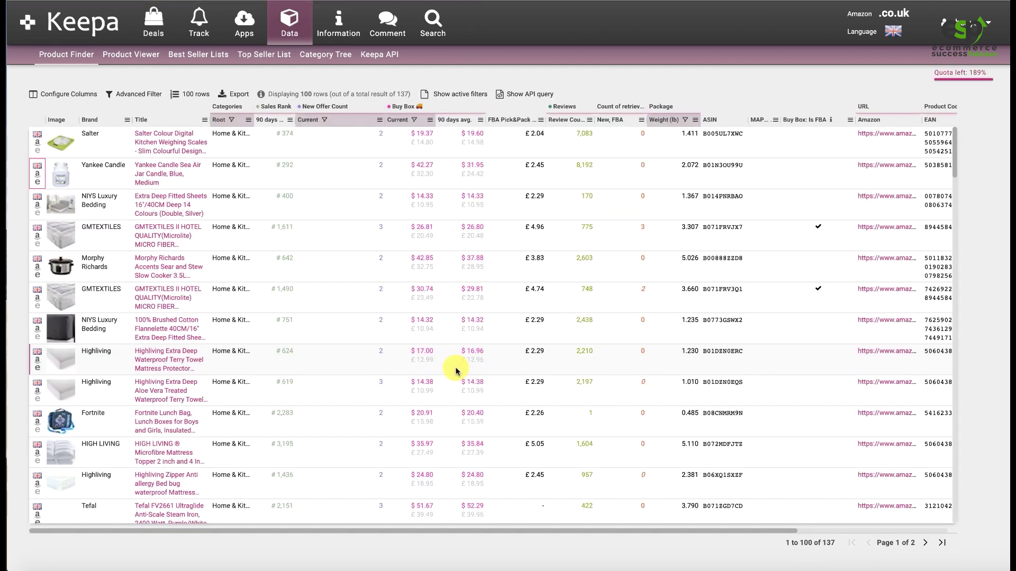
pyautogui.doubleClick(401, 92)
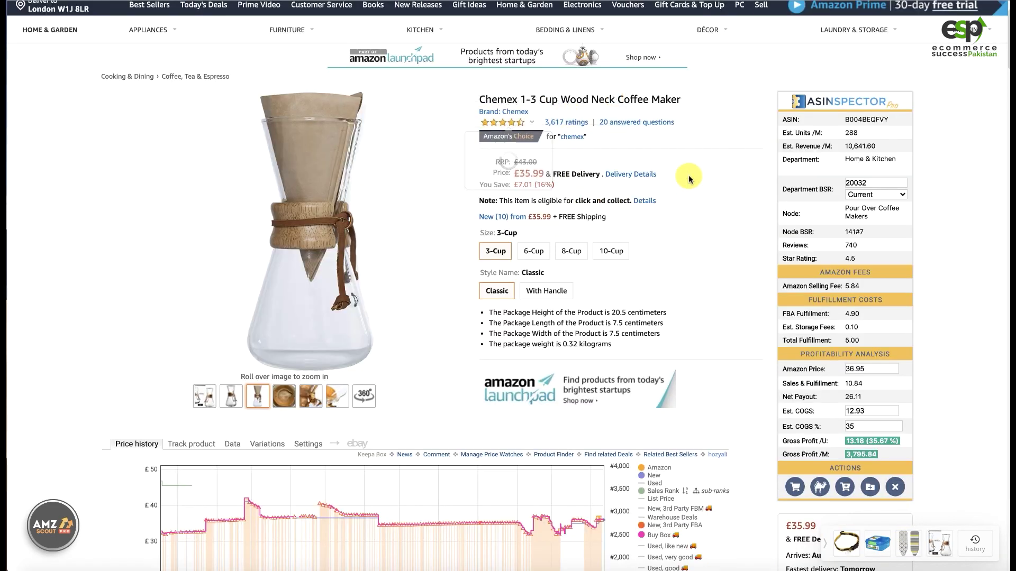
# Step: Open the new offers for the Chemex 1-3 Cup Wood Neck Coffee Maker on Amazon UK and examine its price history
pyautogui.scroll(1, 297, 58)
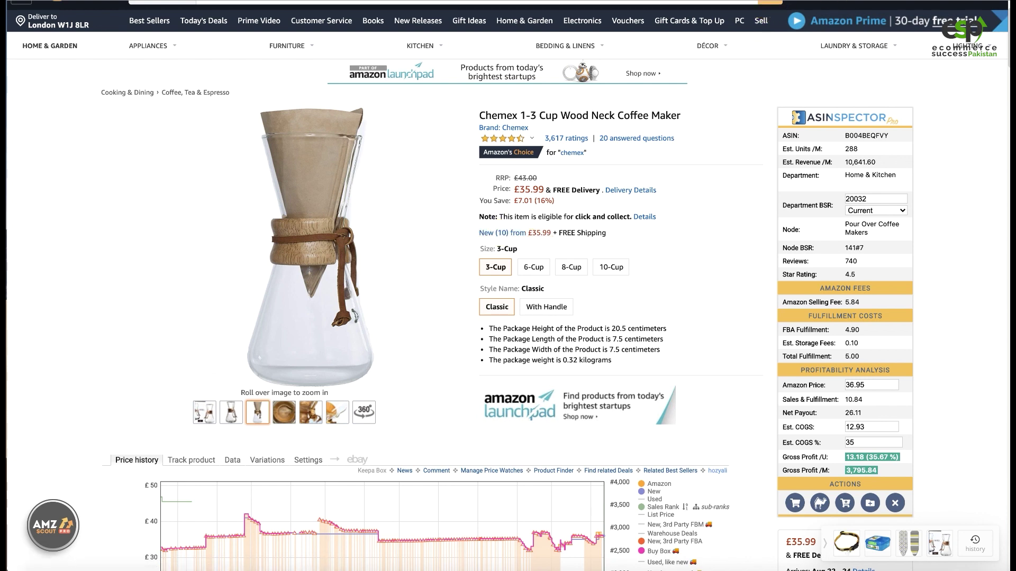
pyautogui.click(502, 232)
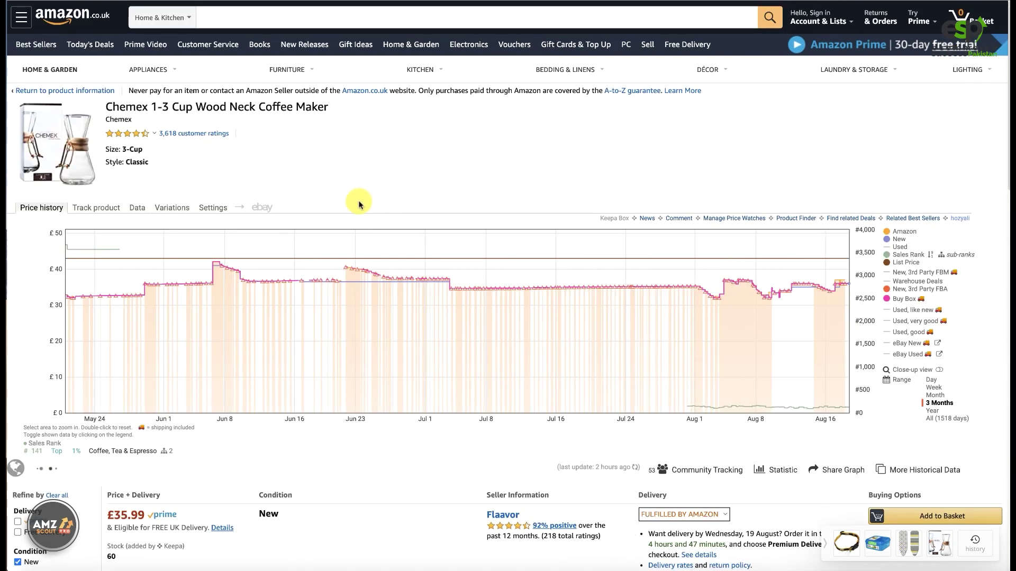
pyautogui.scroll(-1, 322, 200)
pyautogui.scroll(-2, 321, 200)
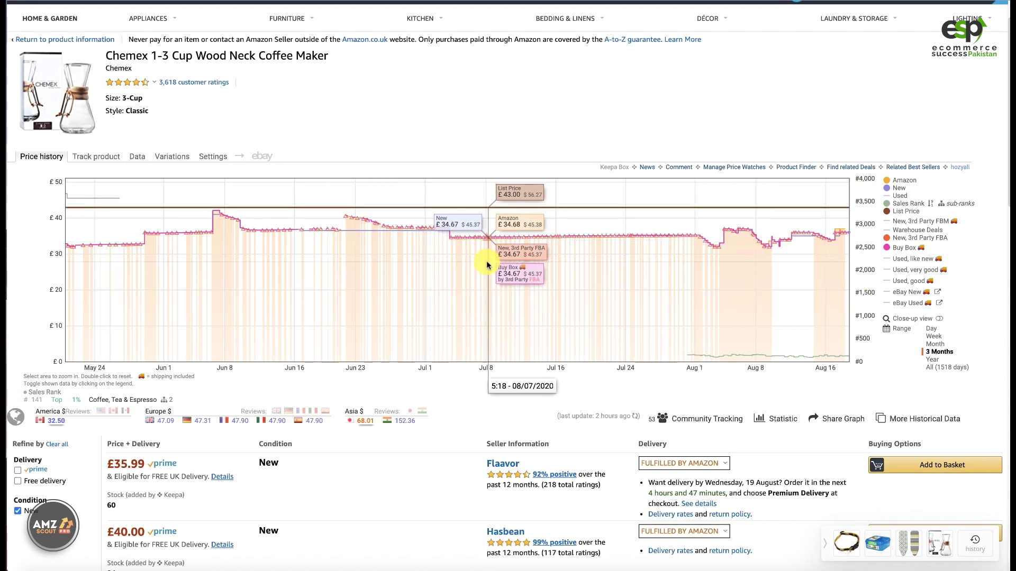
pyautogui.scroll(-3, 466, 266)
pyautogui.scroll(5, 447, 265)
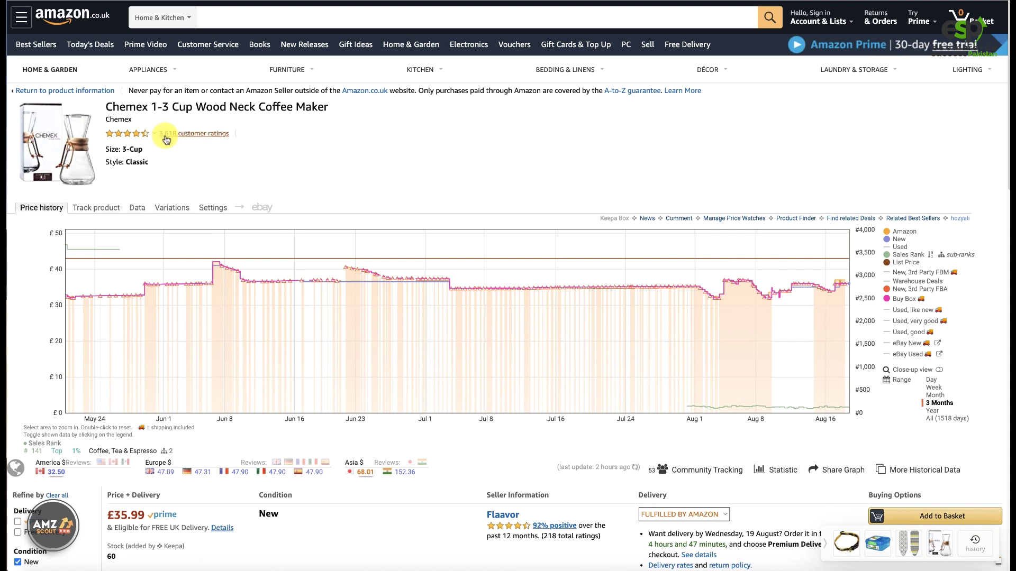
# Step: Examine the prices, sellers, fulfilment methods and stock levels of all new offers for the Chemex coffee maker
pyautogui.scroll(-5, 306, 268)
pyautogui.scroll(-3, 567, 279)
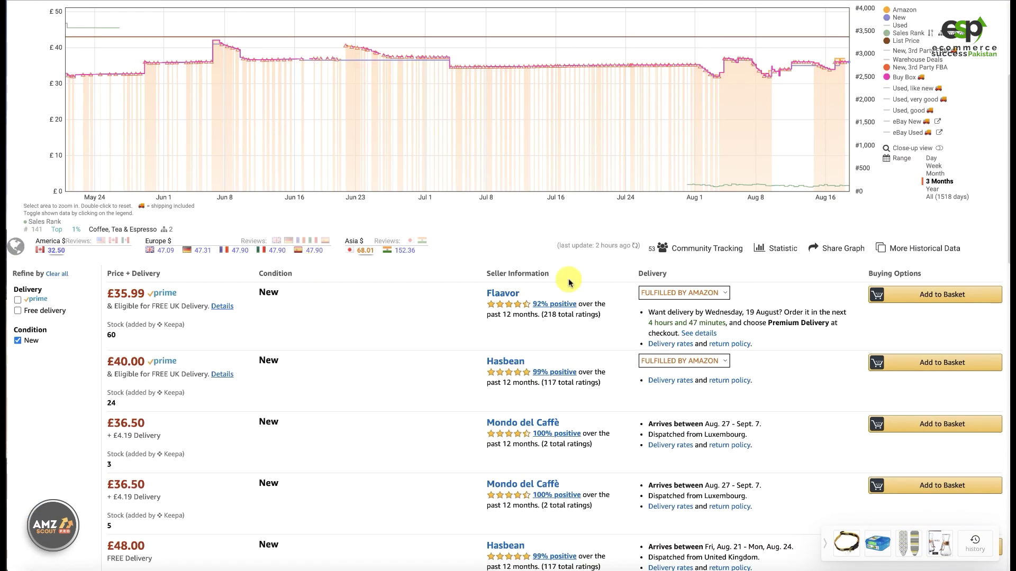
pyautogui.scroll(-10, 335, 311)
pyautogui.scroll(-2, 345, 308)
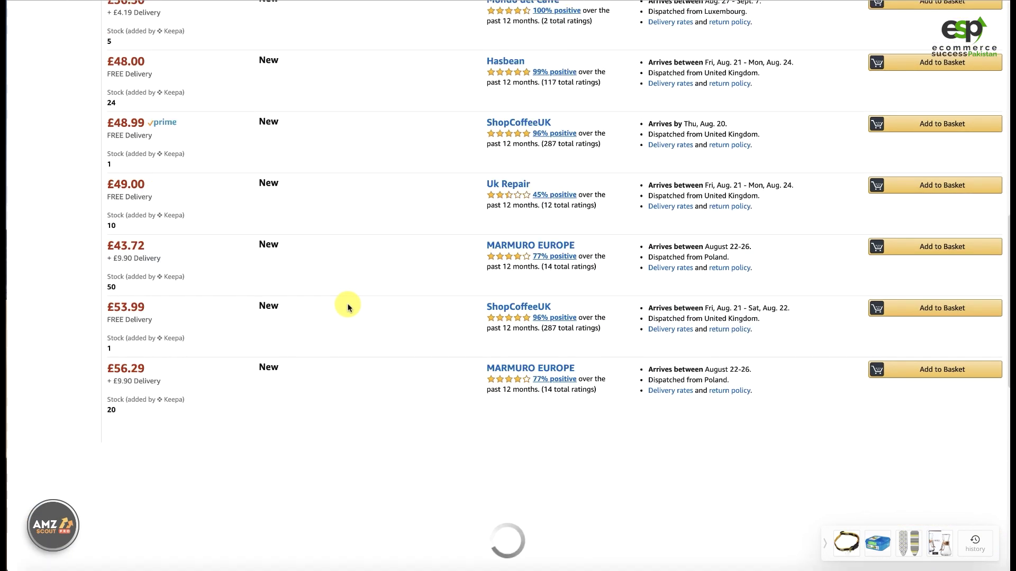
pyautogui.scroll(5, 347, 306)
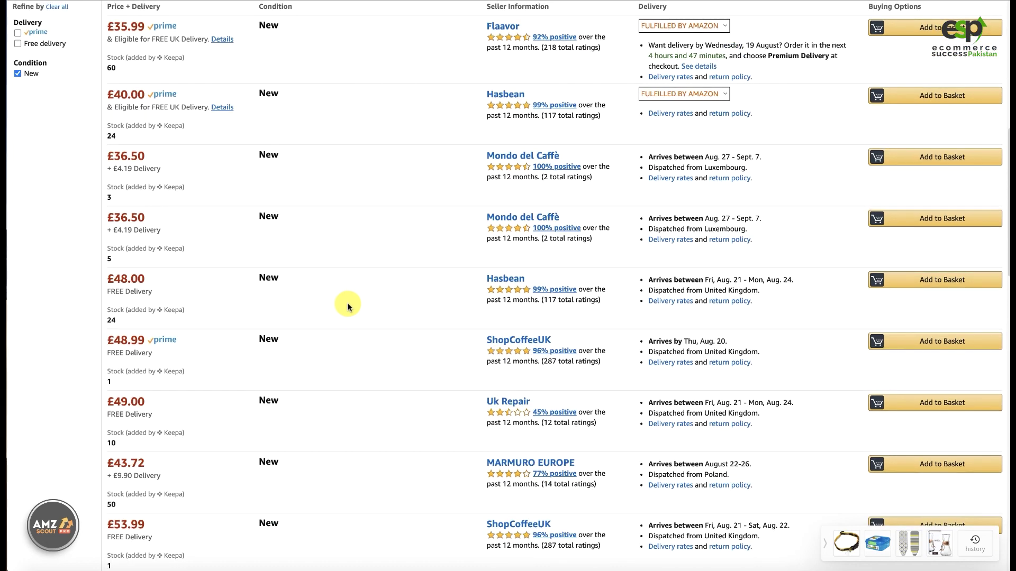
pyautogui.scroll(2, 346, 306)
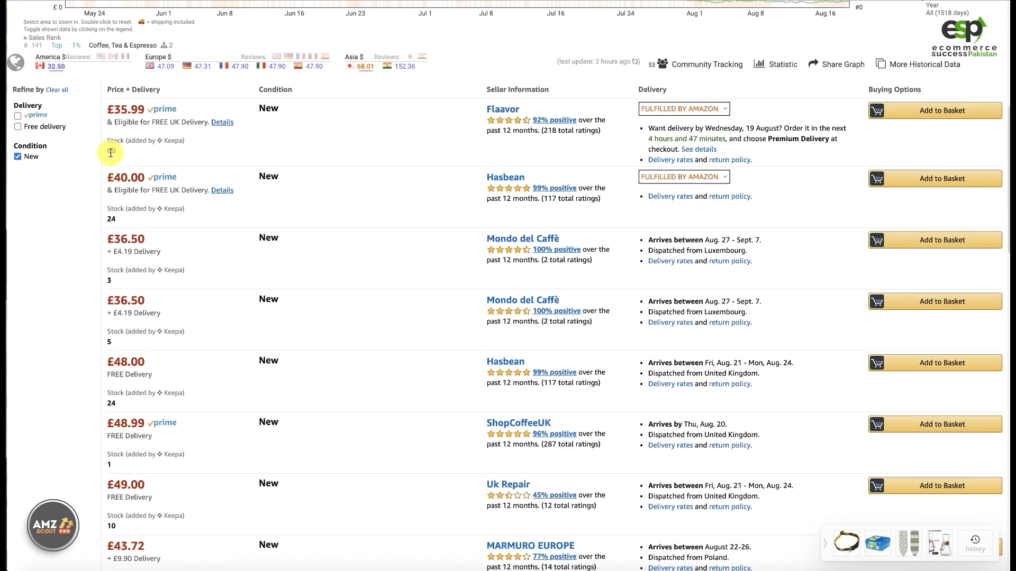
# Step: View the Chemex coffee maker's product history from its estimated sales in the AMZScout results, and close the chart
pyautogui.scroll(8, 248, 174)
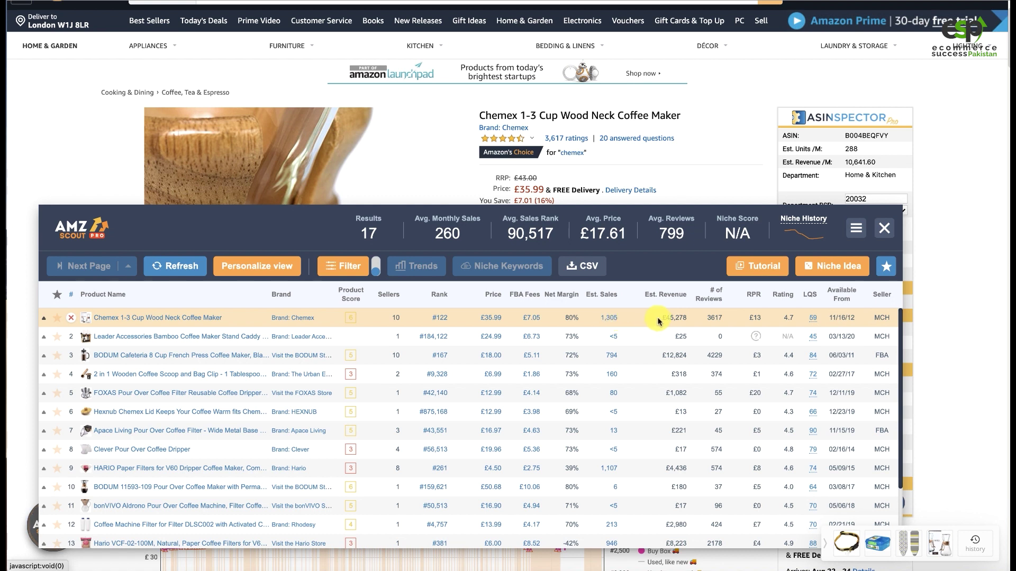
pyautogui.click(610, 320)
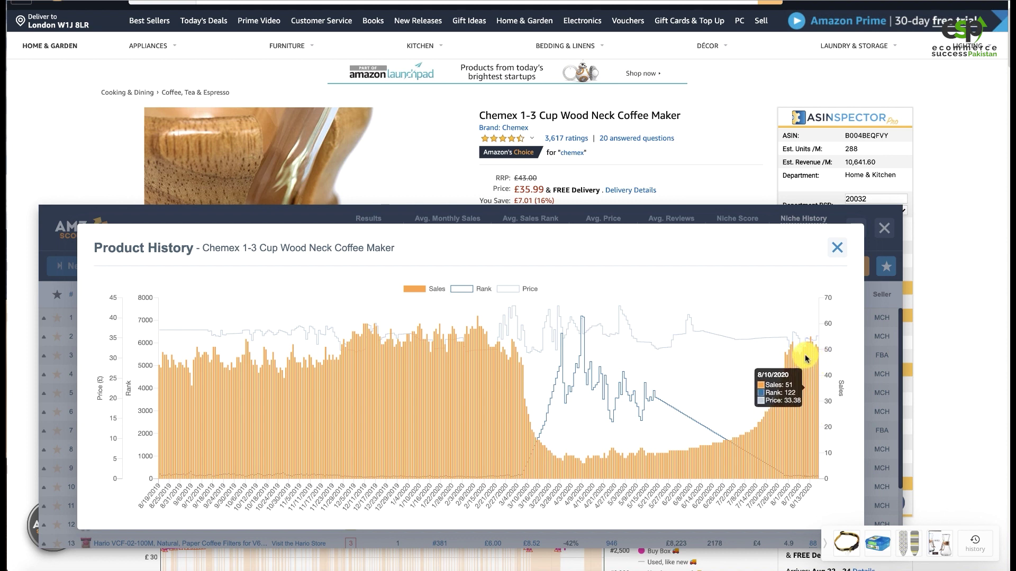
pyautogui.click(834, 253)
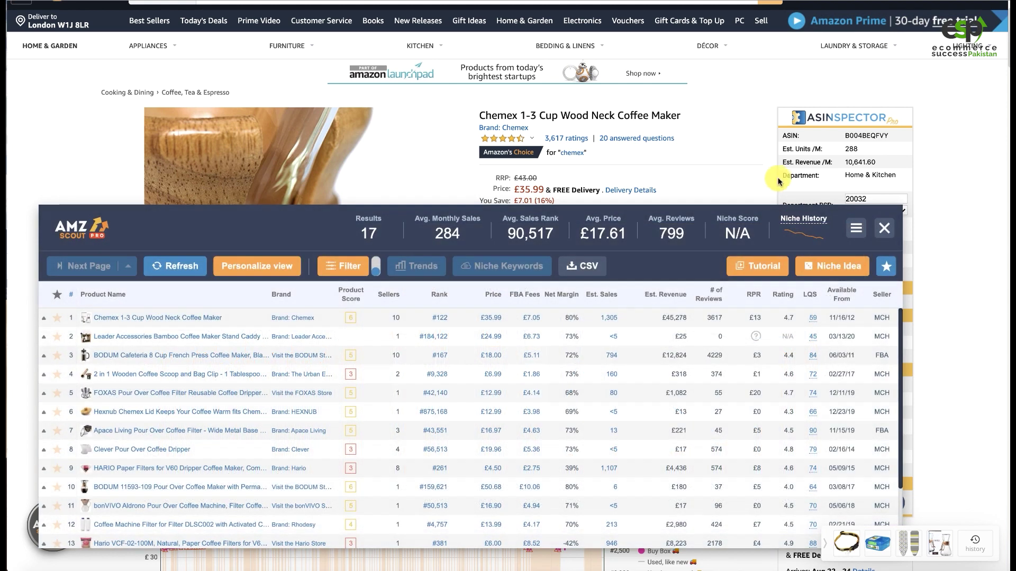
# Step: On the Chemex website, look through the accessories range and highlight the company's address and phone number in the contact section
pyautogui.moveTo(725, 45)
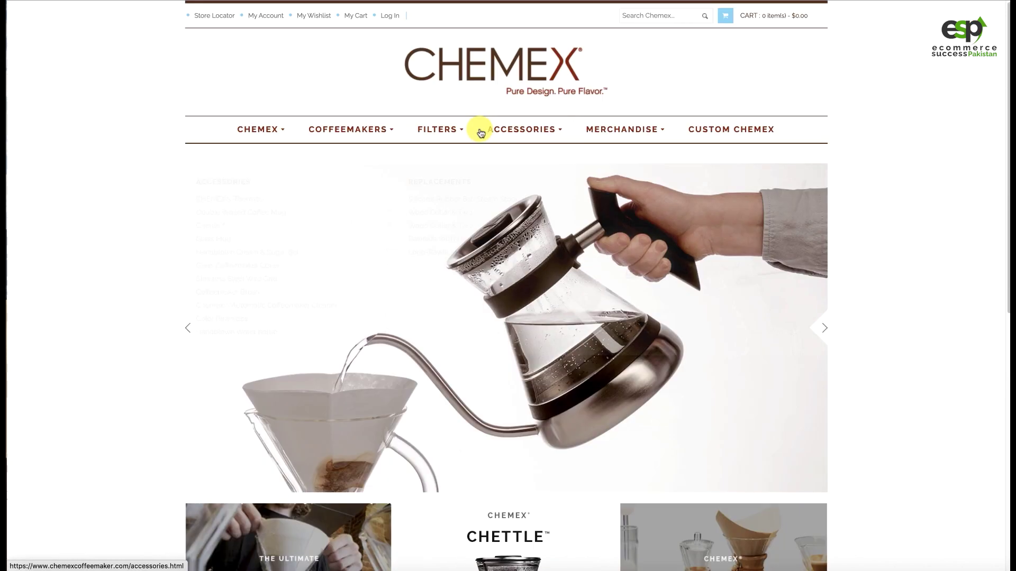
pyautogui.moveTo(482, 135)
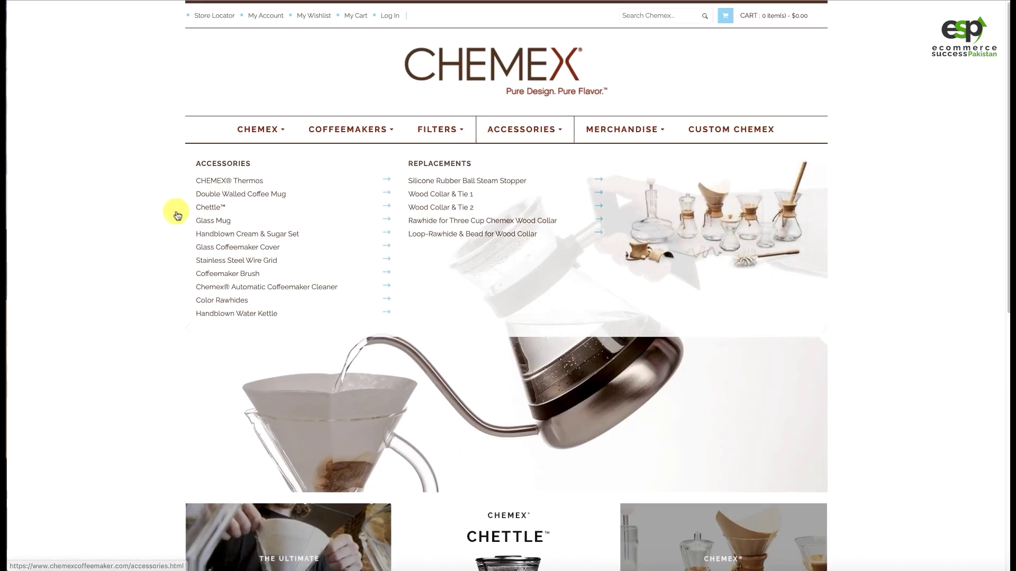
pyautogui.scroll(-10, 876, 192)
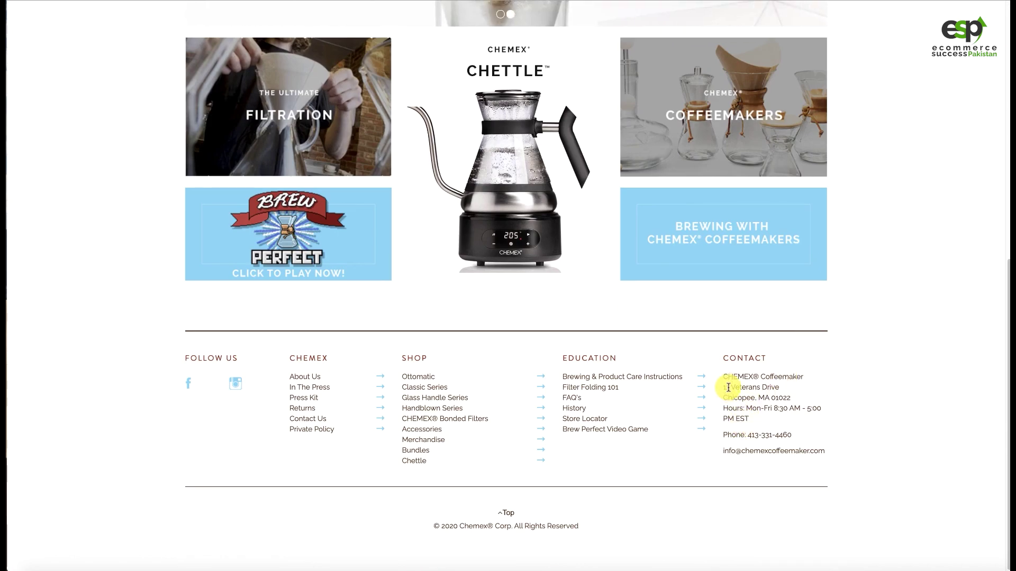
pyautogui.moveTo(741, 388); pyautogui.dragTo(755, 396)
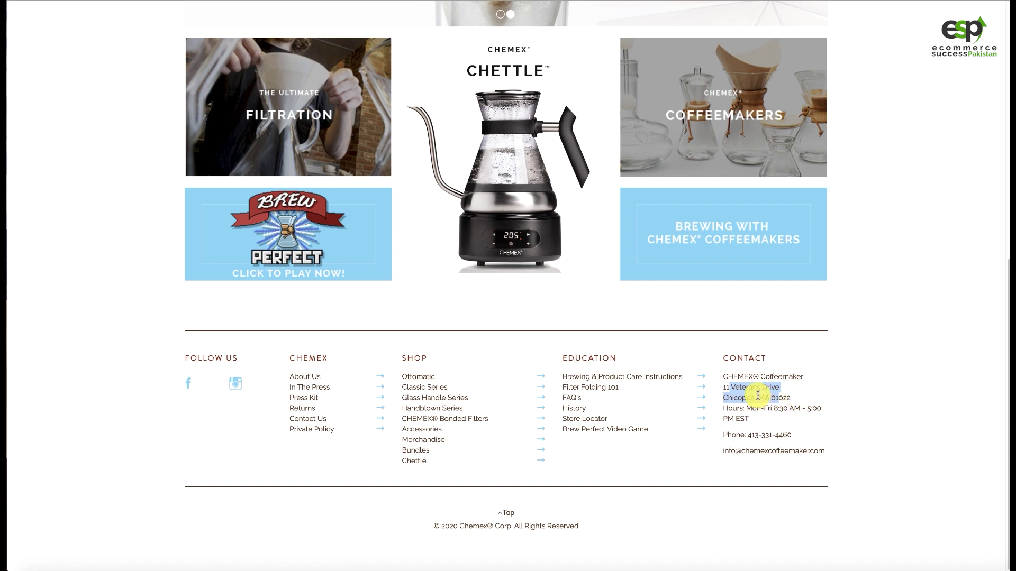
pyautogui.click(757, 396)
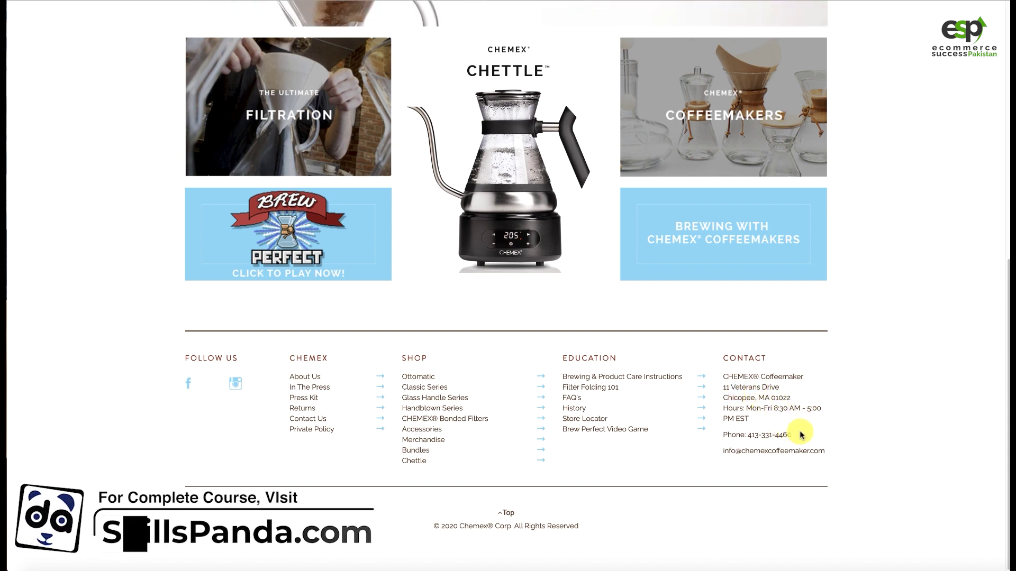
pyautogui.moveTo(797, 434); pyautogui.dragTo(749, 434)
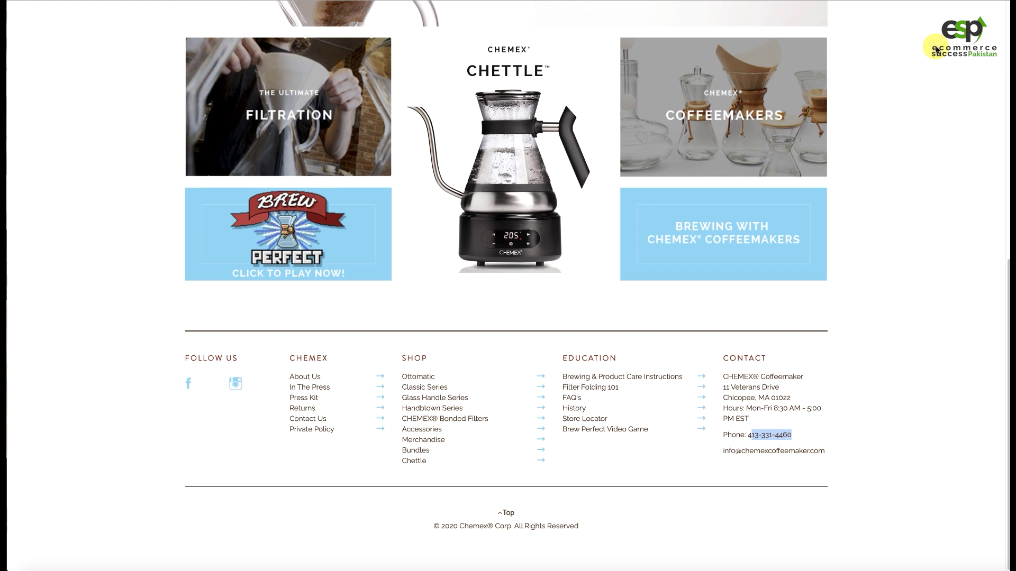
pyautogui.scroll(10, 936, 50)
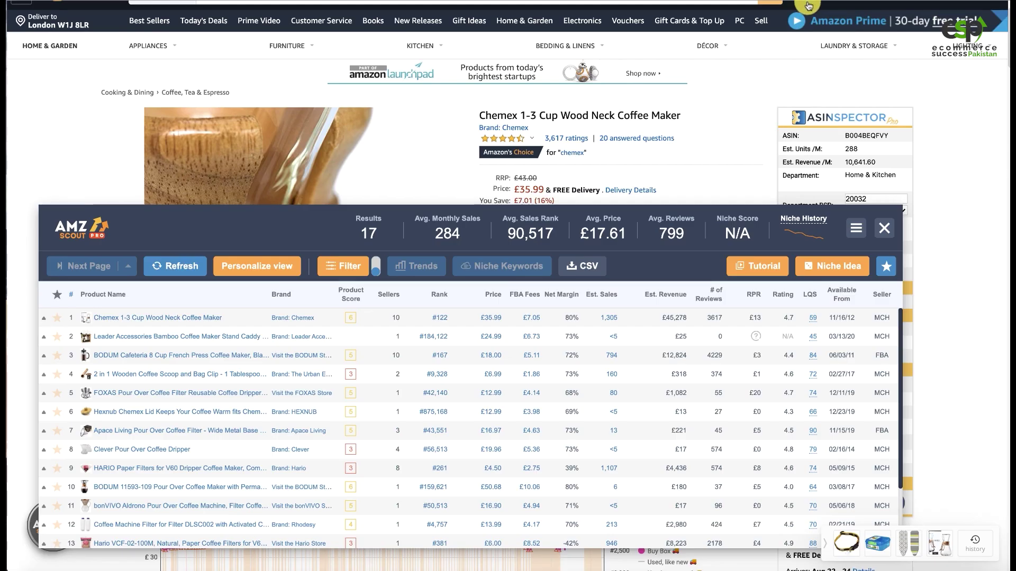
# Step: Close the AMZScout results and open the coffee maker's German Amazon listing from Keepa's international price comparison
pyautogui.click(884, 228)
pyautogui.scroll(-10, 209, 298)
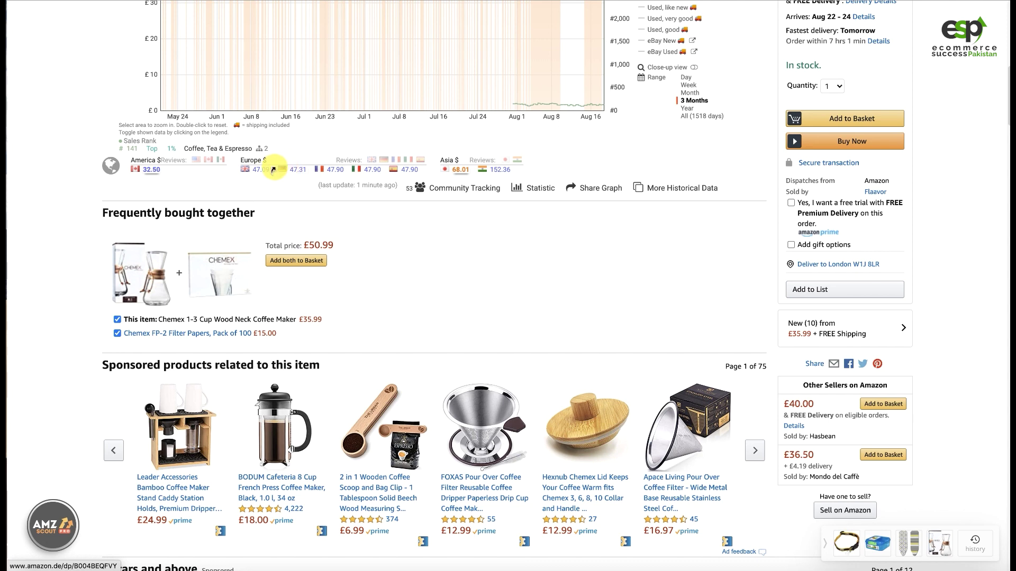
pyautogui.click(295, 168)
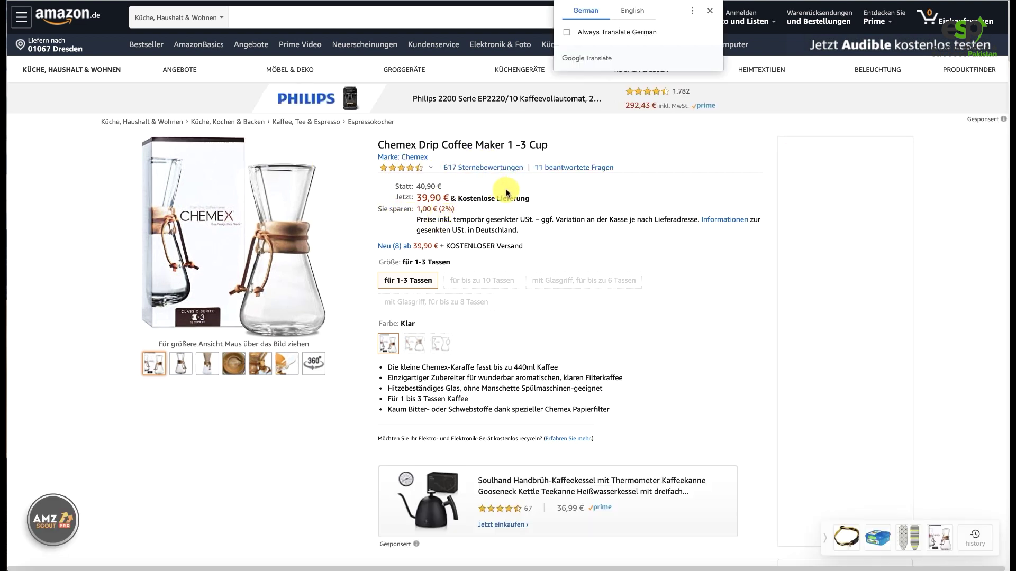
# Step: Examine the German listing's Keepa price history, dismissing the translation prompt
pyautogui.scroll(-5, 515, 245)
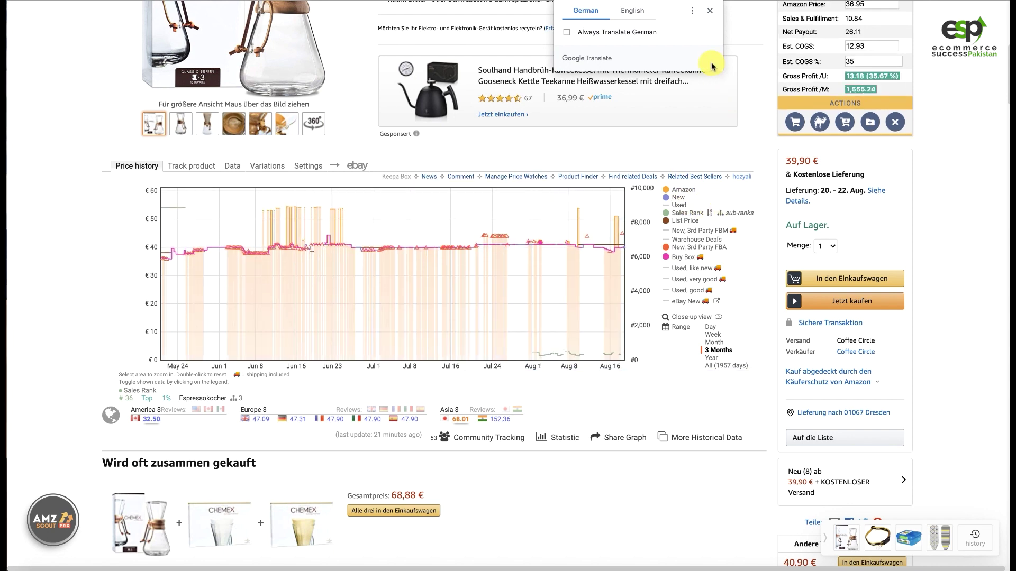
pyautogui.click(710, 11)
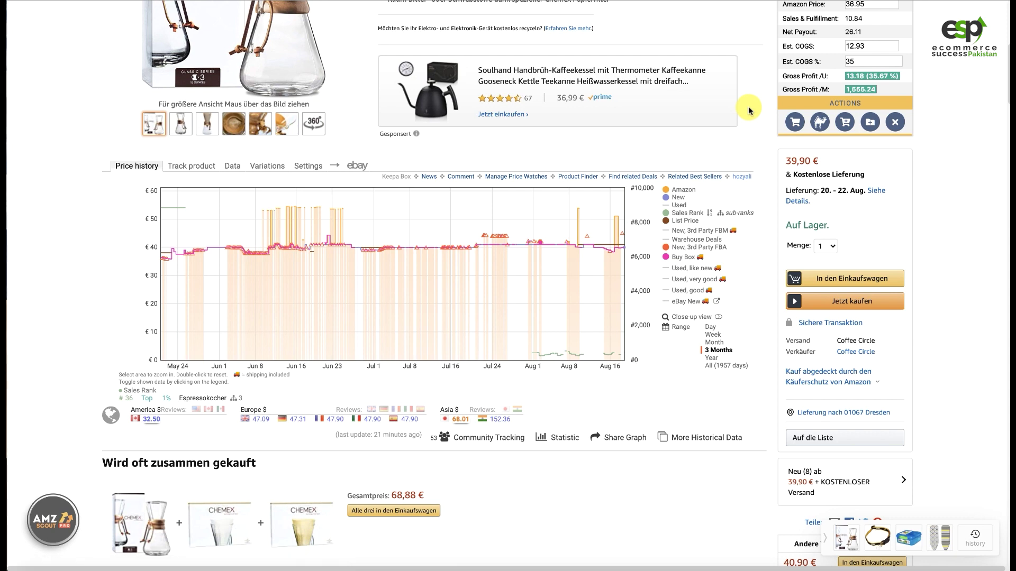
pyautogui.scroll(6, 730, 106)
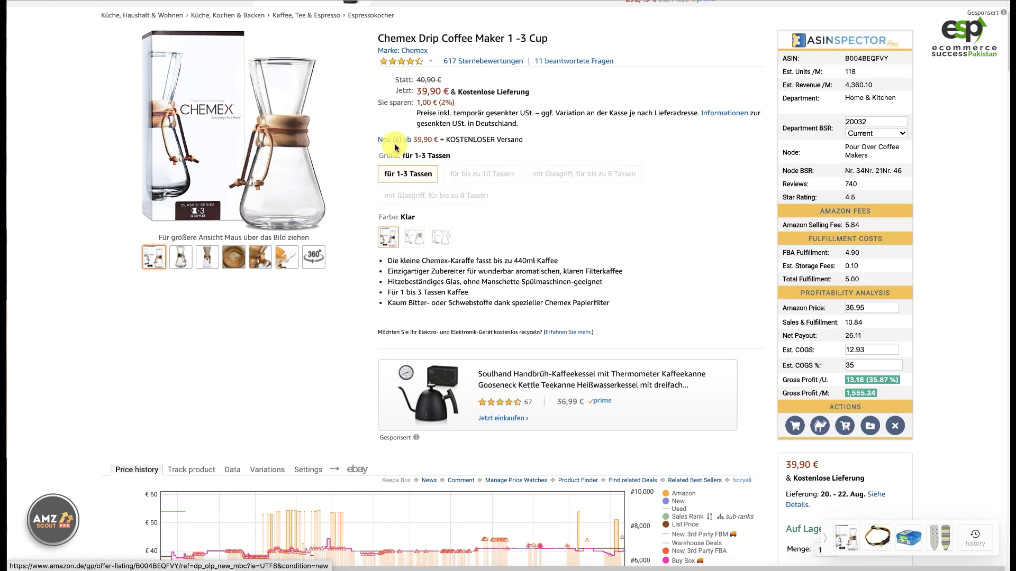
# Step: Open the German listing's new offers in a new tab, examine the sellers' prices and stock, and return to the listing
pyautogui.rightClick(414, 141)
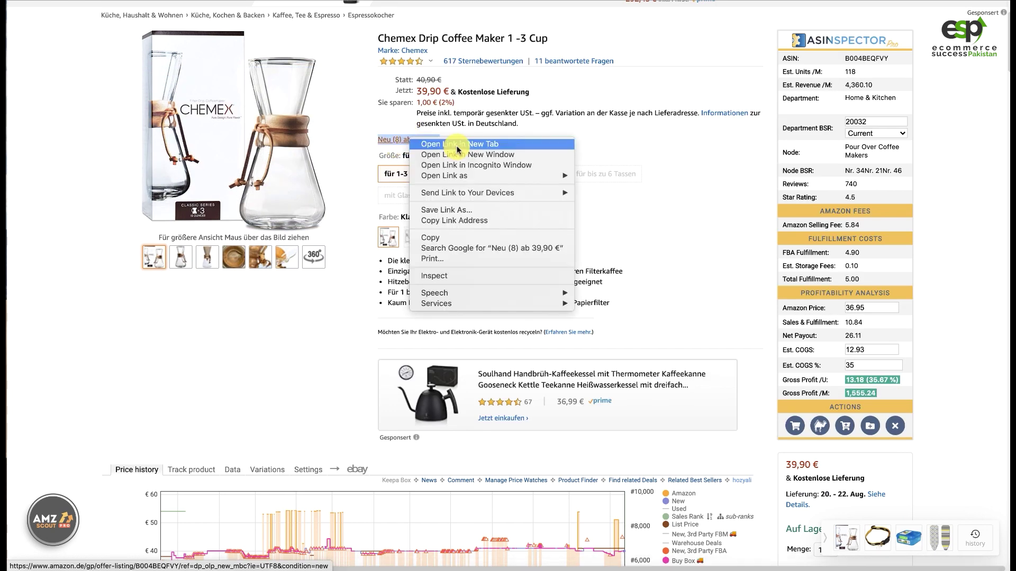
pyautogui.click(465, 141)
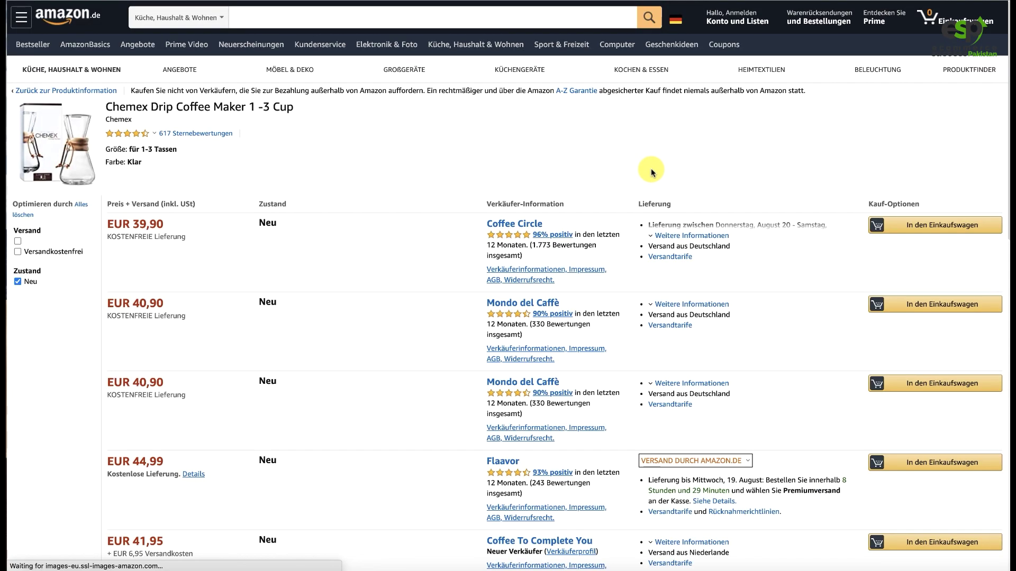
pyautogui.scroll(-2, 423, 173)
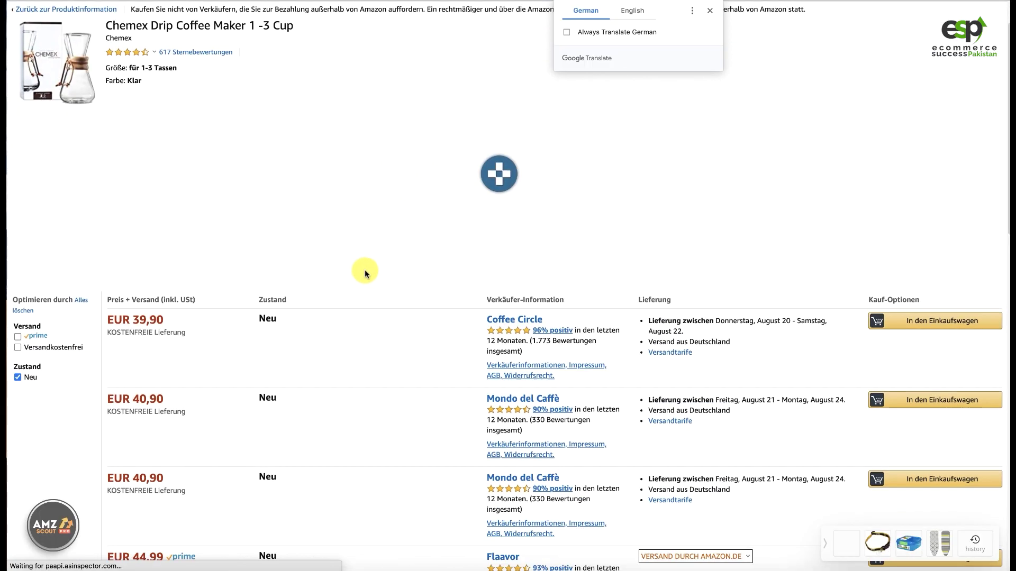
pyautogui.scroll(-5, 362, 270)
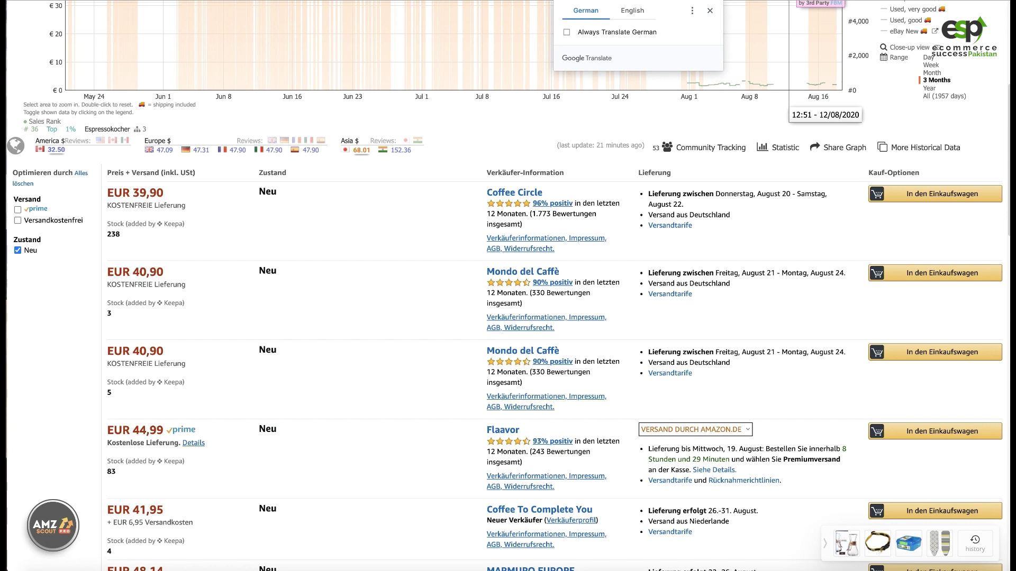
pyautogui.hotkey('alt', 'Left')
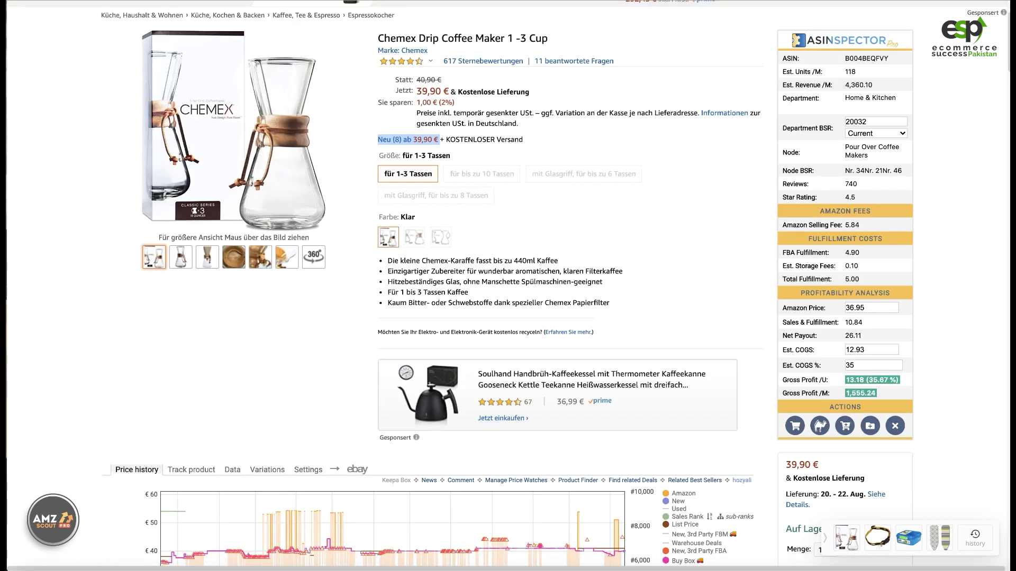
pyautogui.click(713, 136)
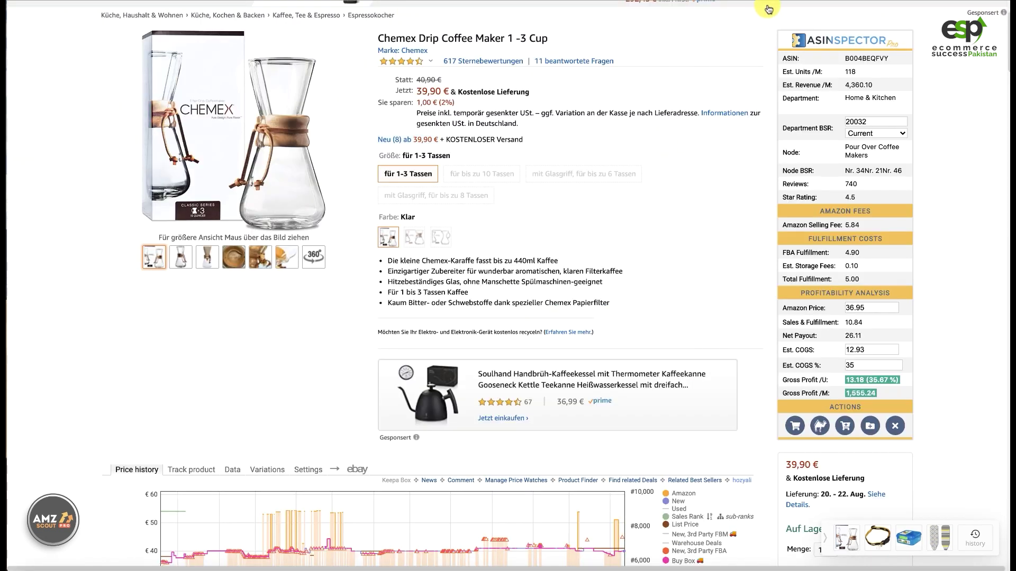
# Step: Return to the German listing's offers and examine Keepa's price comparison across the European and Asian marketplaces
pyautogui.hotkey('alt', 'Right')
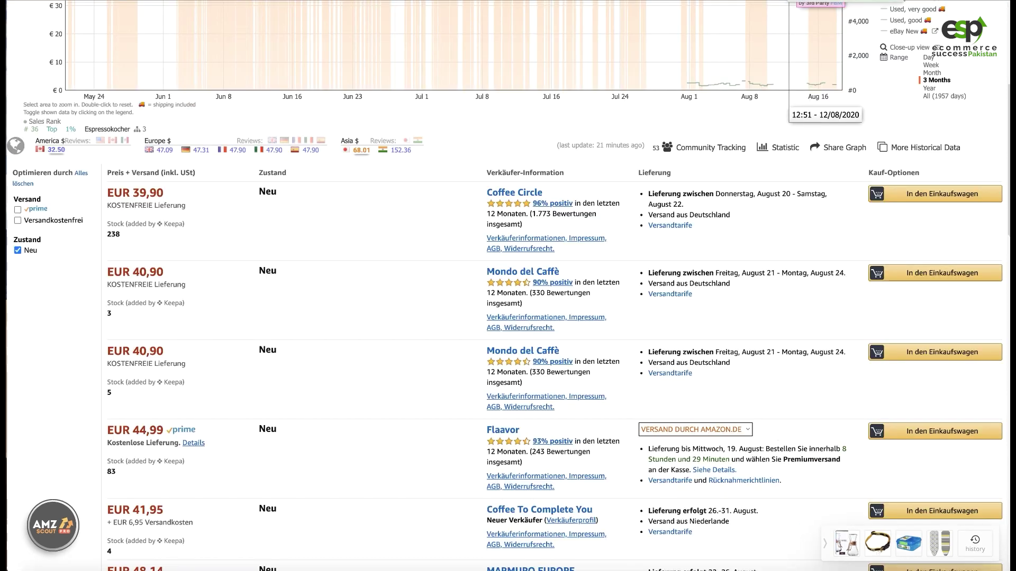
pyautogui.hotkey('alt', 'Left')
pyautogui.hotkey('alt', 'Right')
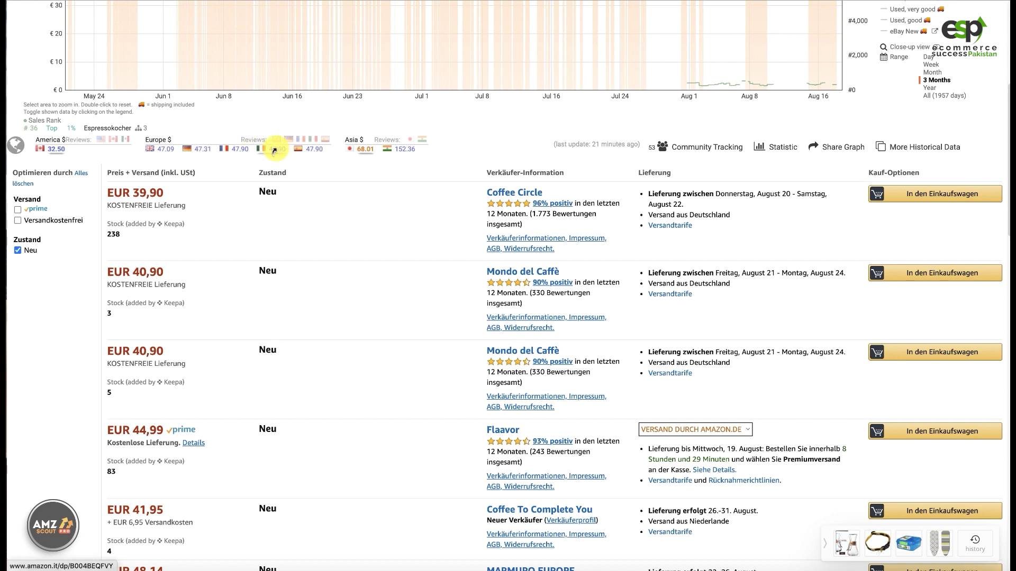
pyautogui.click(363, 150)
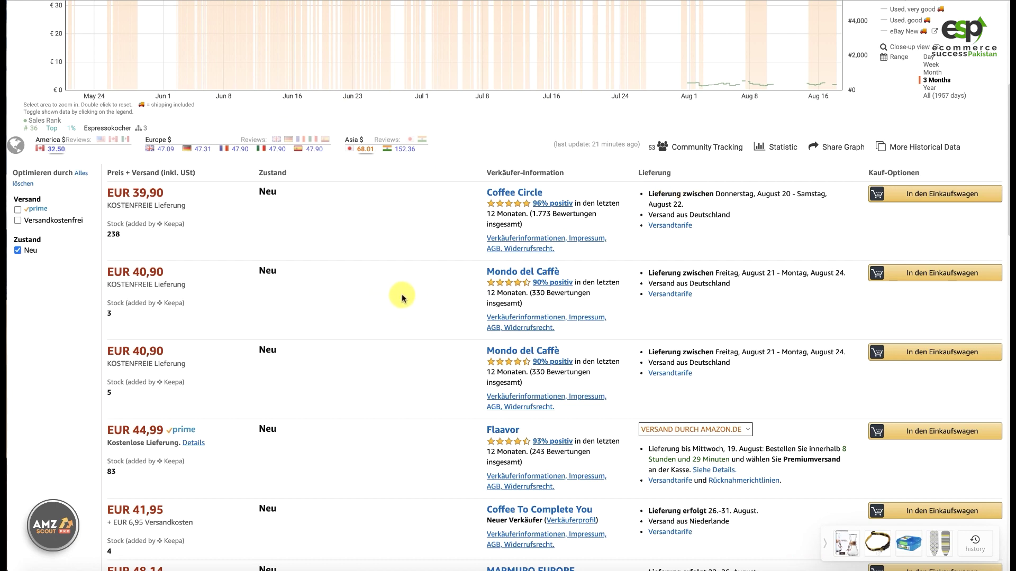
pyautogui.scroll(-3, 402, 298)
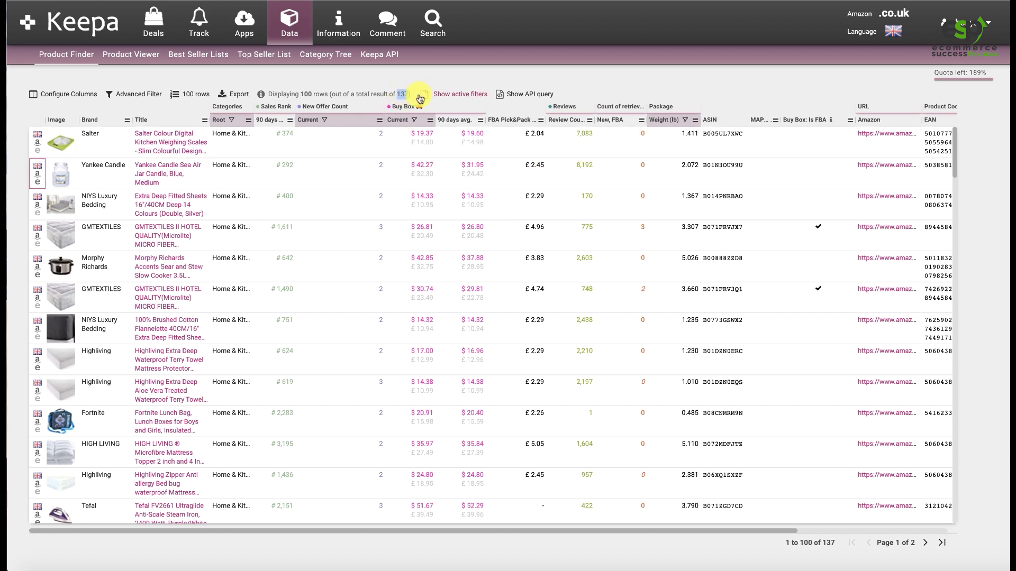
# Step: Reopen the Product Finder's advanced filter, set the product type to Physical product without variations, and find the matching products
pyautogui.click(121, 95)
pyautogui.scroll(-10, 283, 224)
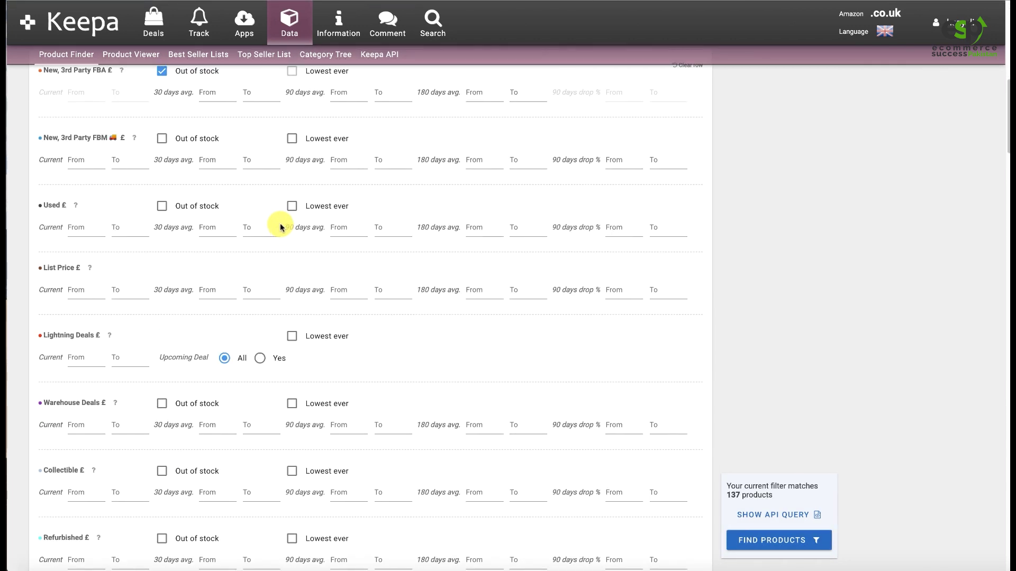
pyautogui.scroll(-15, 280, 227)
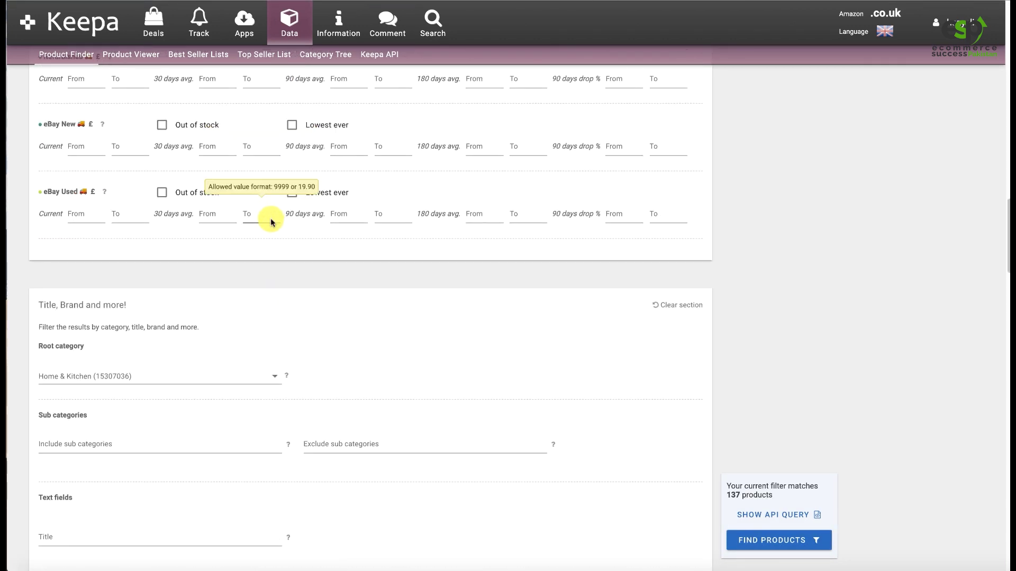
pyautogui.scroll(-15, 269, 219)
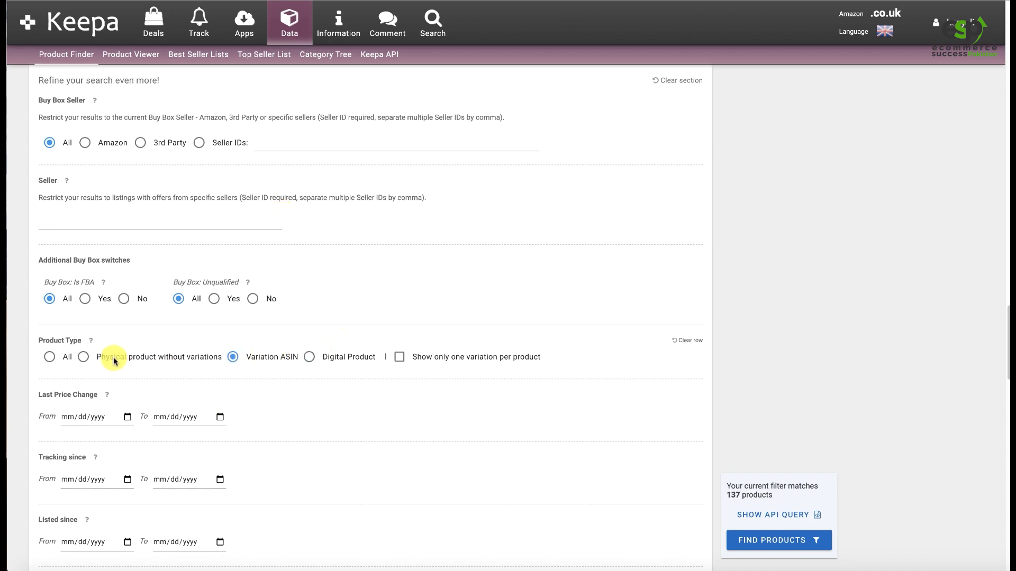
pyautogui.click(83, 356)
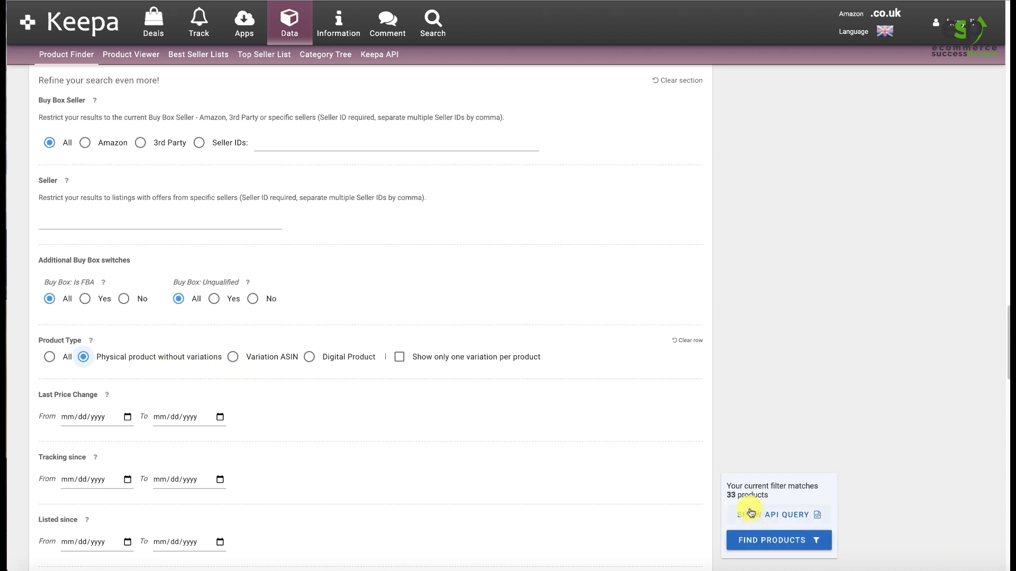
pyautogui.click(738, 540)
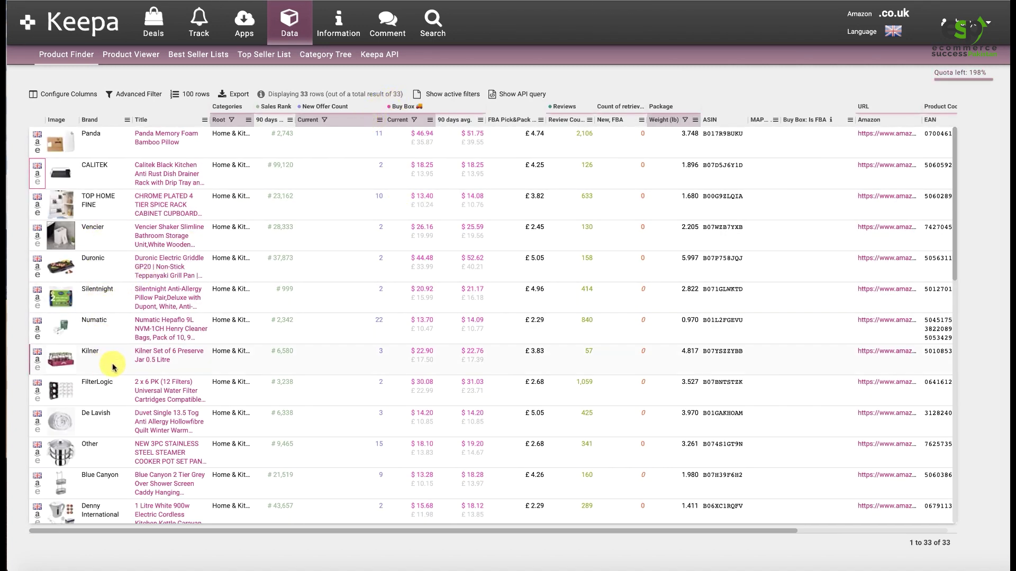
# Step: Reopen the advanced filter and remove the Out of stock condition from New, 3rd Party FBA
pyautogui.click(132, 96)
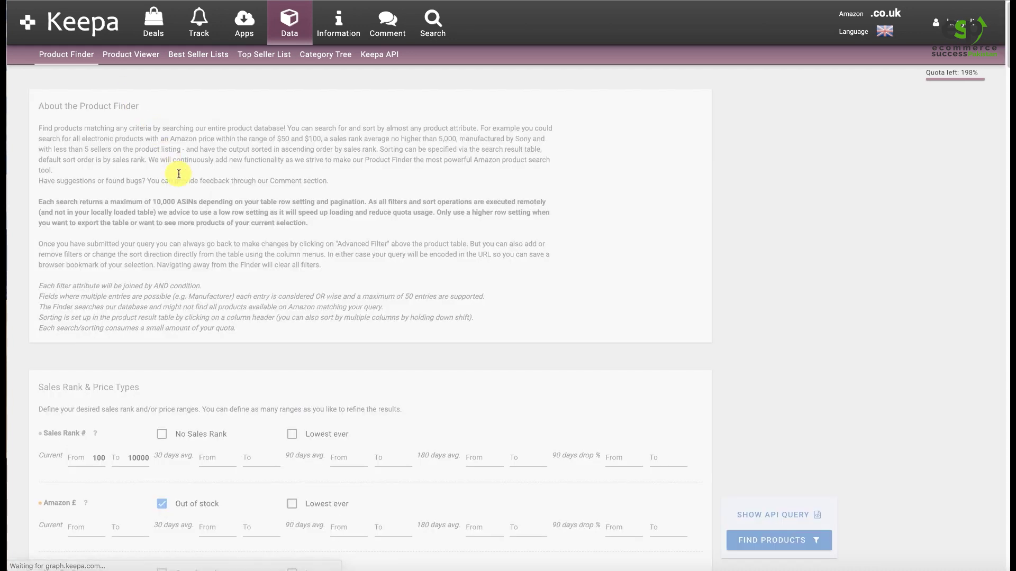
pyautogui.scroll(-2, 185, 254)
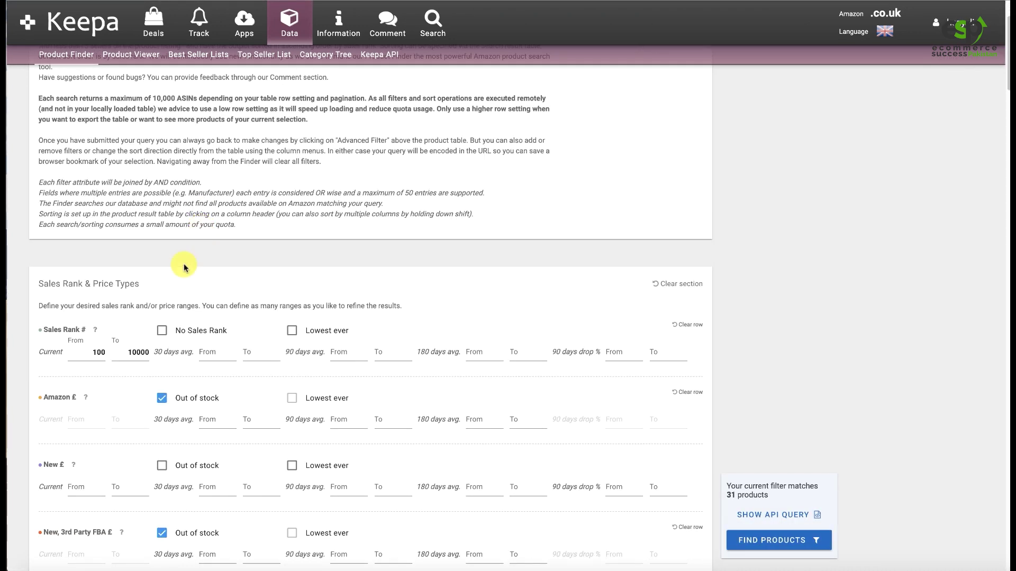
pyautogui.doubleClick(99, 352)
pyautogui.scroll(-3, 299, 253)
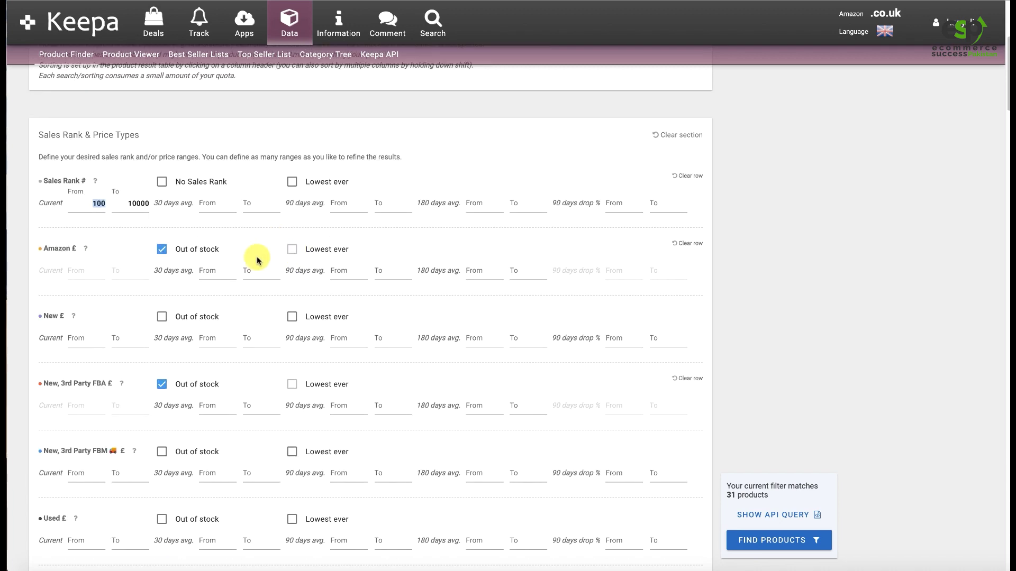
pyautogui.click(160, 390)
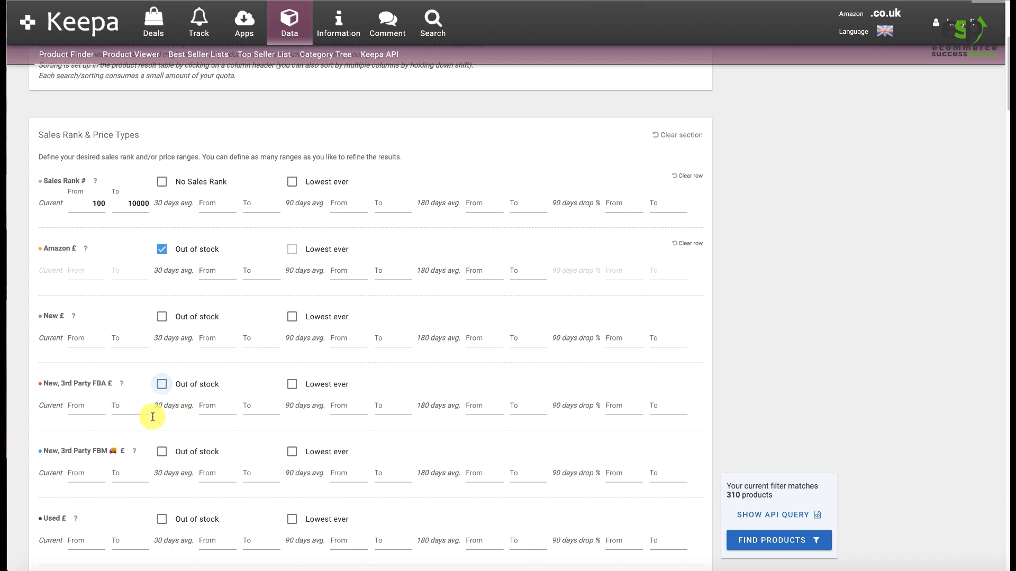
pyautogui.scroll(-1, 159, 413)
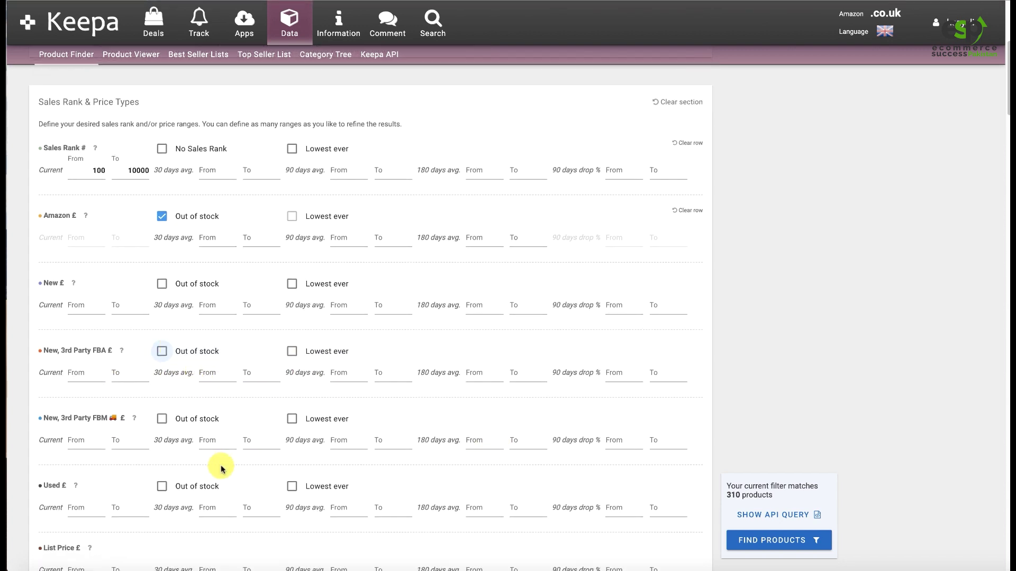
# Step: Set the product type to Variation ASIN and find the matching products
pyautogui.scroll(-8, 262, 418)
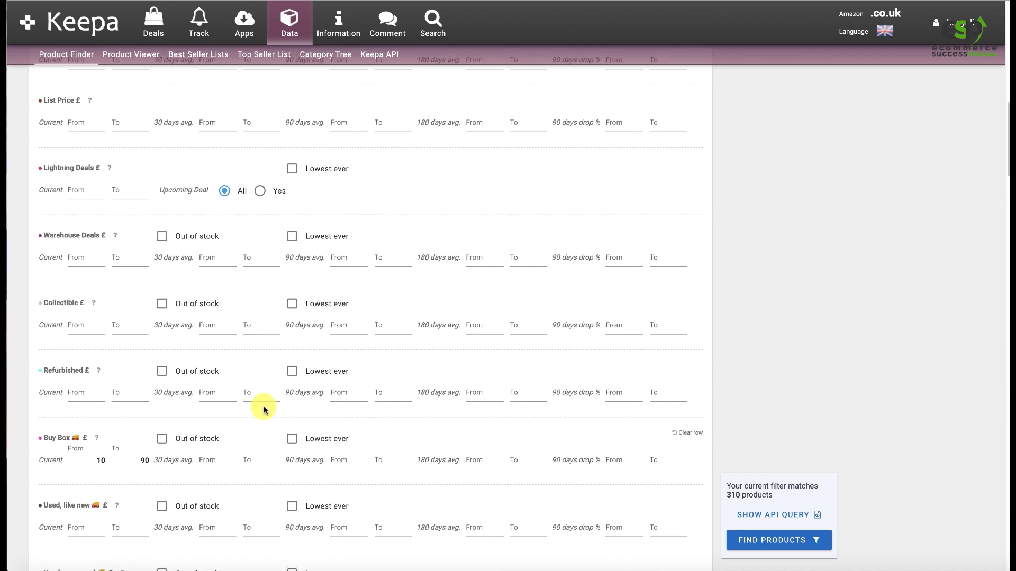
pyautogui.scroll(-15, 264, 410)
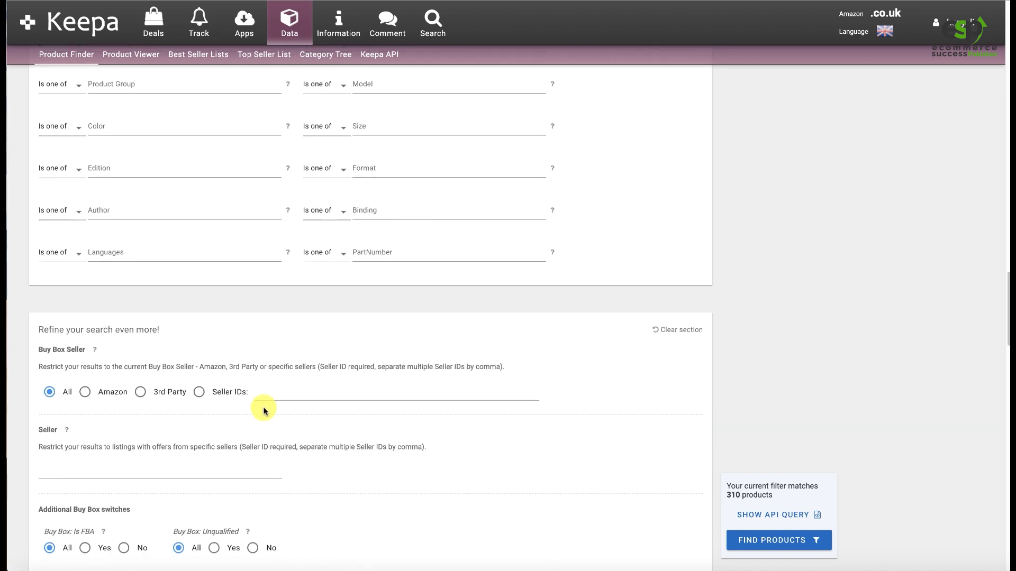
pyautogui.scroll(-4, 263, 411)
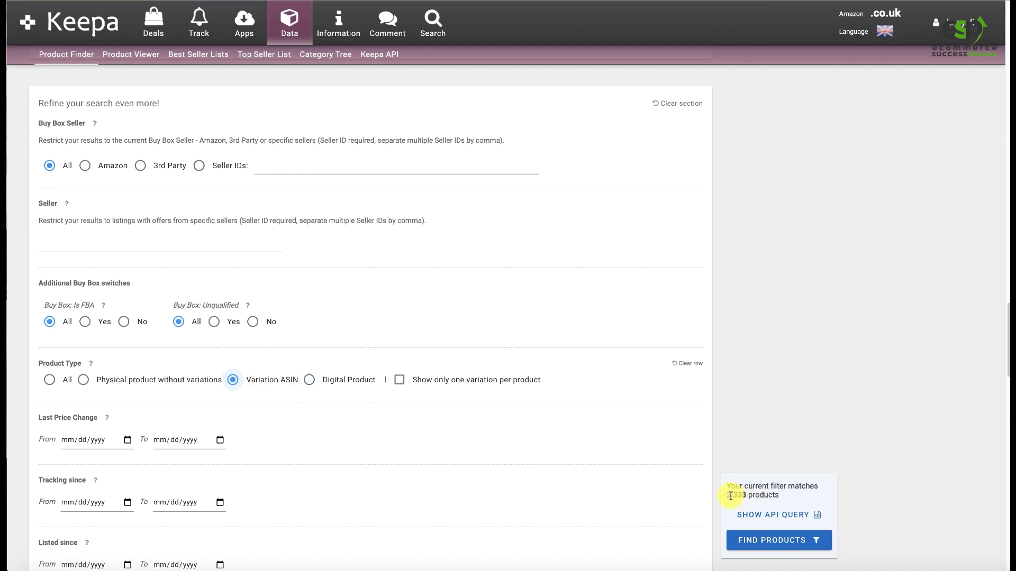
pyautogui.click(771, 542)
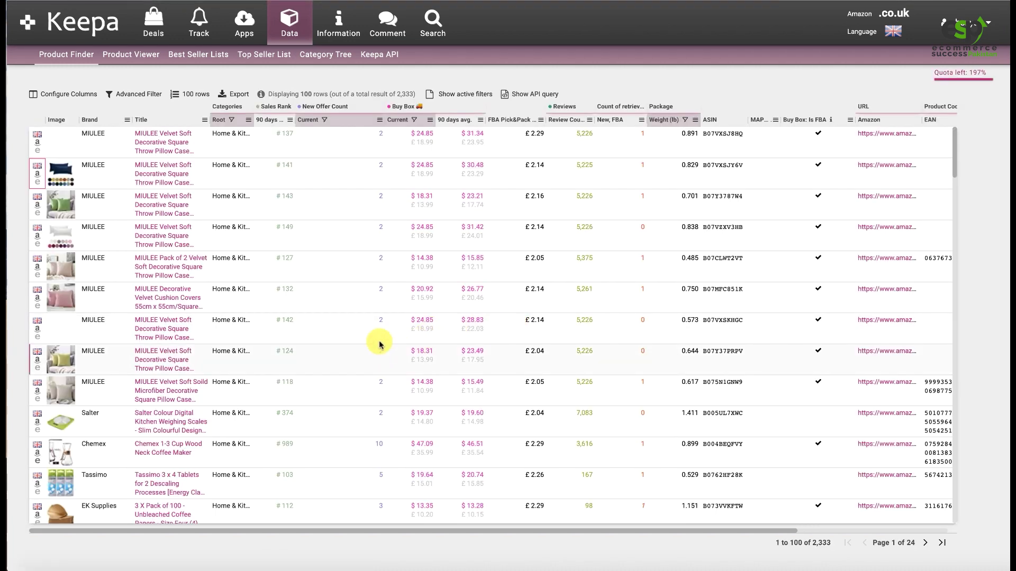
# Step: Look through the product results and the Sistema Lunch Bento Cube's Amazon listing, and highlight the total result count above the table
pyautogui.scroll(-3, 380, 336)
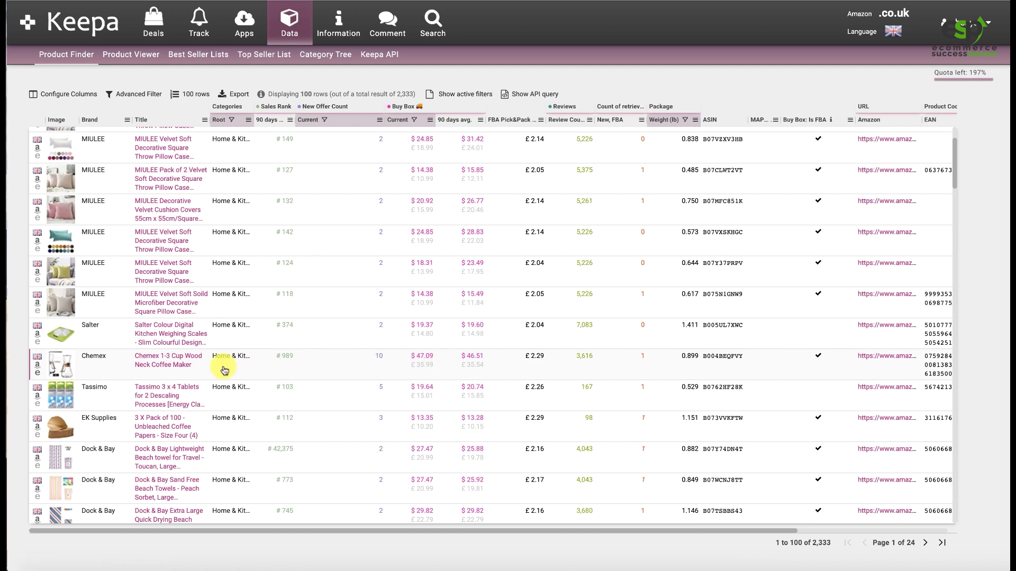
pyautogui.moveTo(176, 365)
pyautogui.scroll(-5, 288, 336)
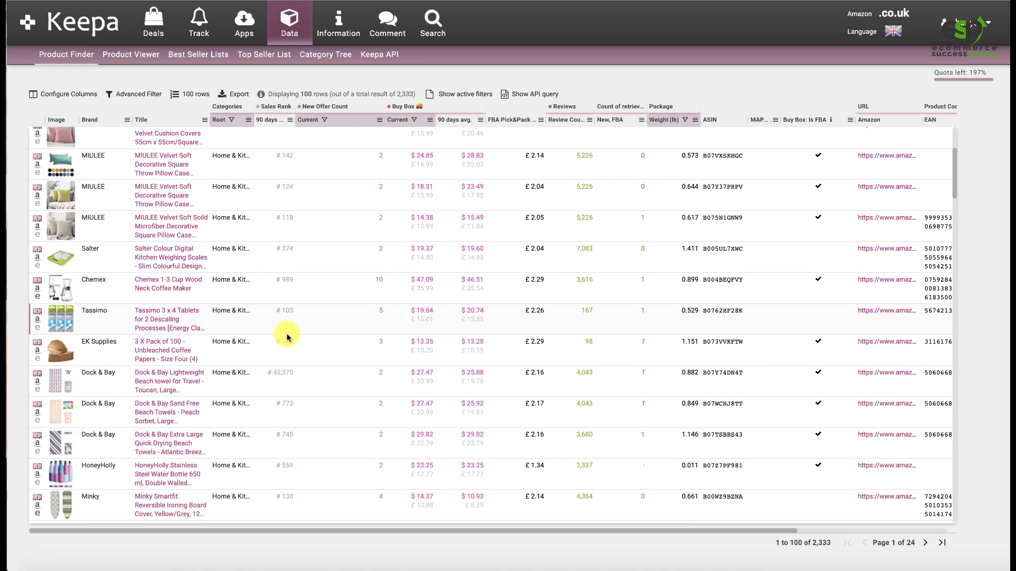
pyautogui.scroll(-6, 310, 337)
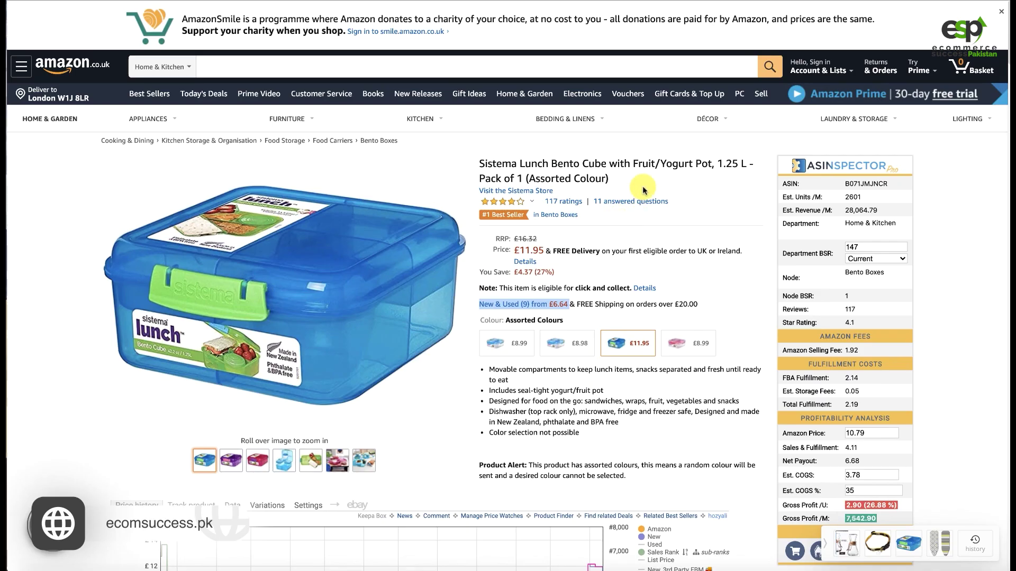
pyautogui.click(619, 280)
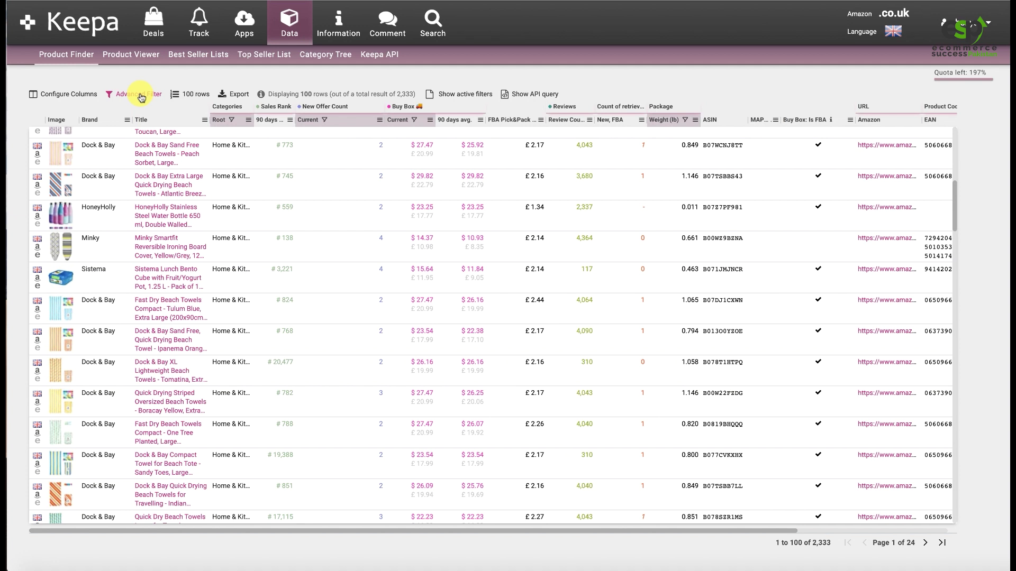
pyautogui.moveTo(397, 94); pyautogui.dragTo(415, 94)
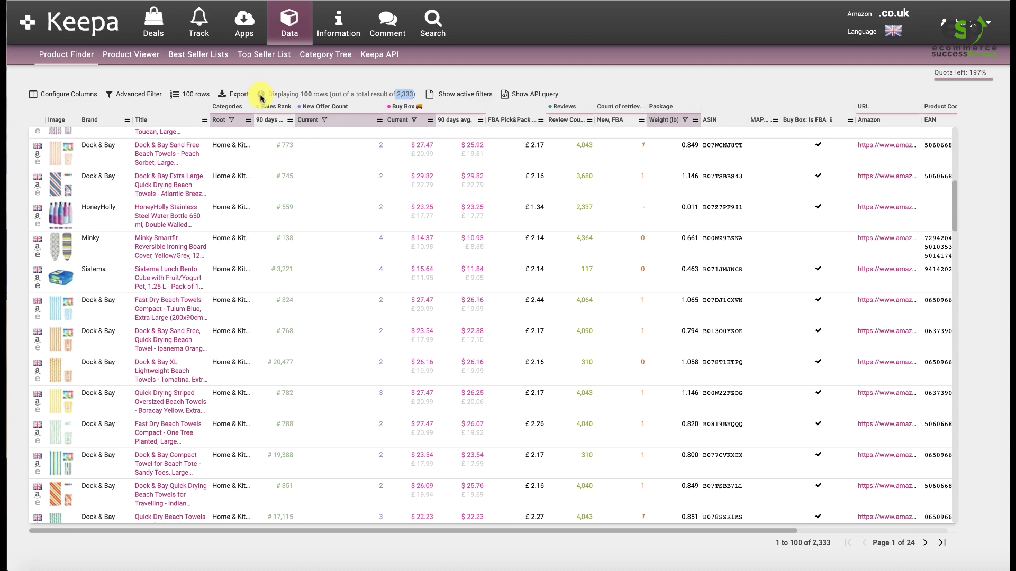
pyautogui.scroll(8, 394, 196)
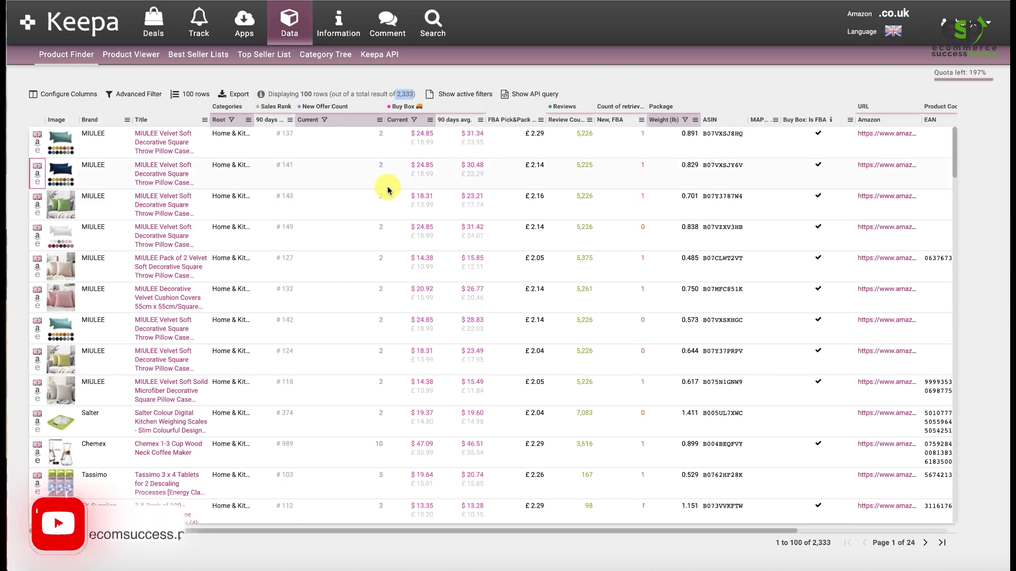